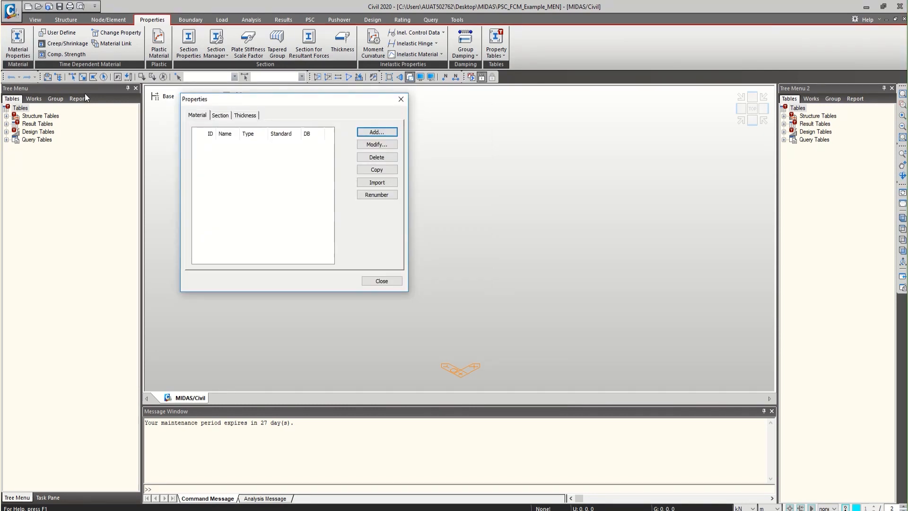
Step: Add a concrete material using the ASTM(RC) standard with Grade C6000
left_click(371, 132)
left_click_drag(156, 37, 335, 76)
left_click(258, 127)
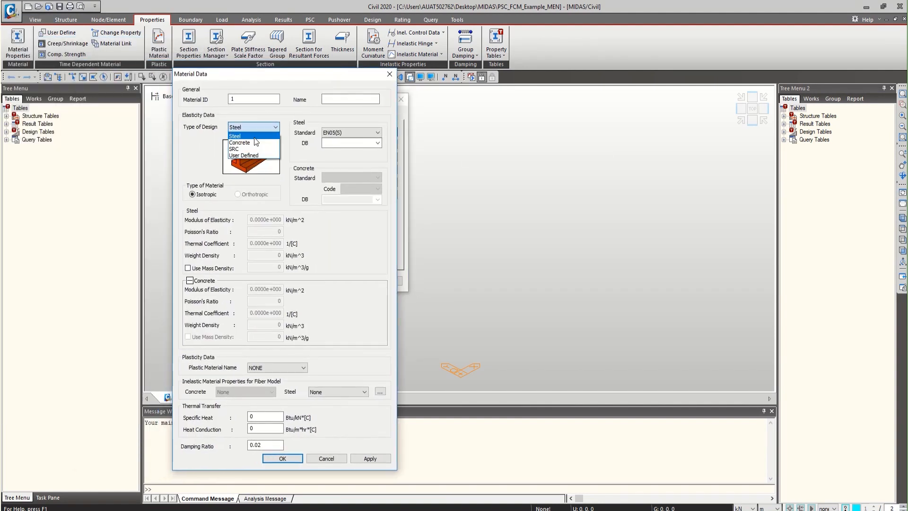
left_click(254, 142)
left_click(354, 178)
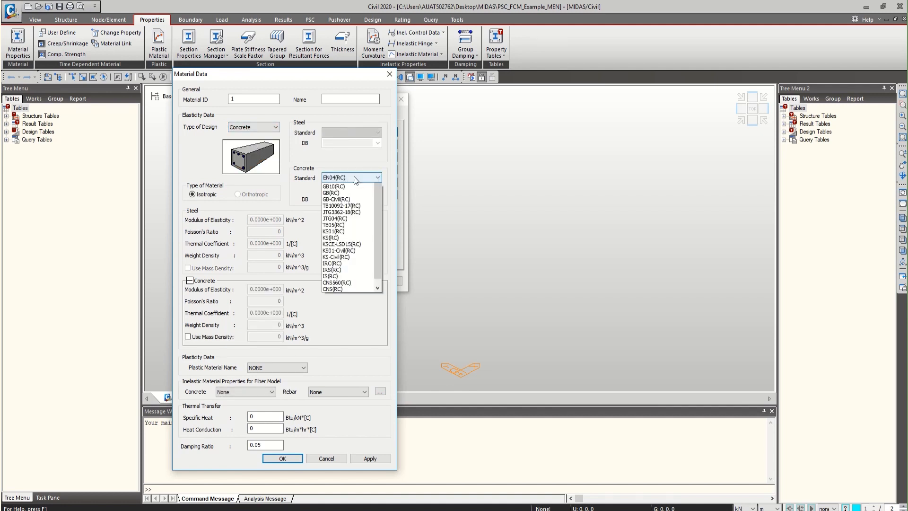
scroll(358, 229, "up", 3)
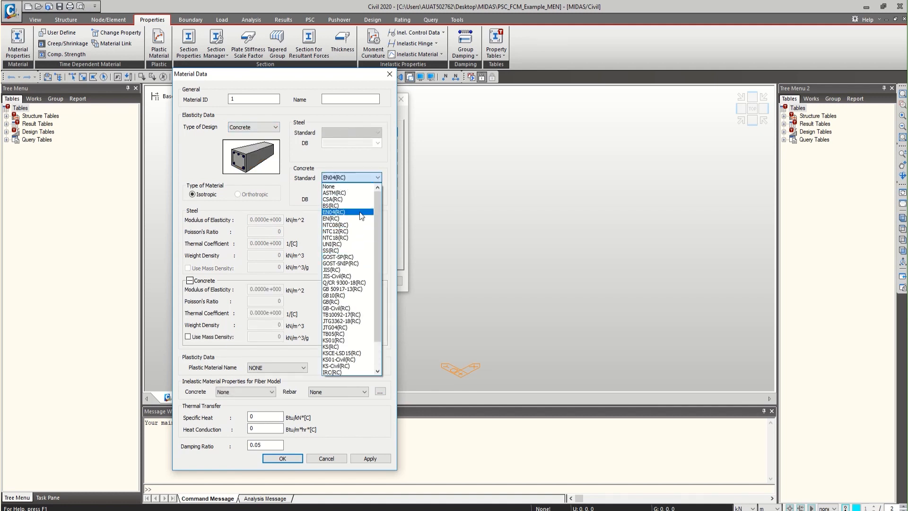
left_click(361, 193)
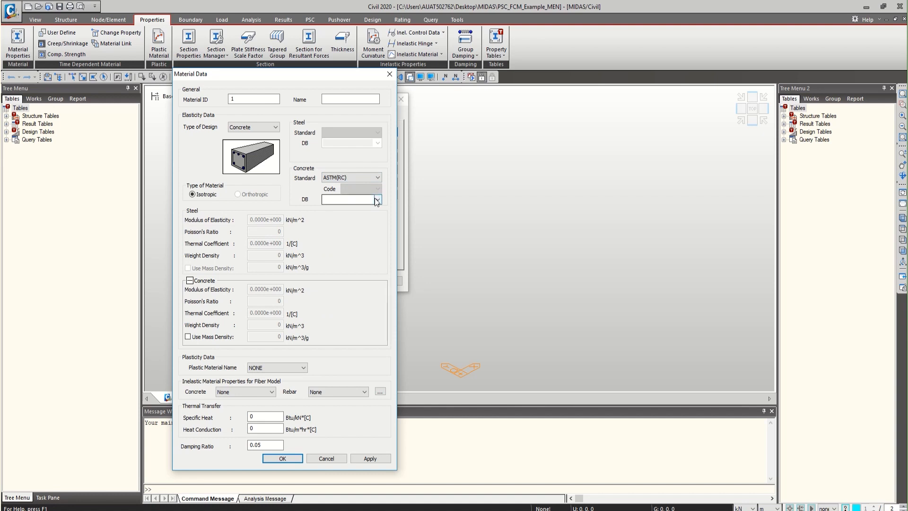
left_click(377, 199)
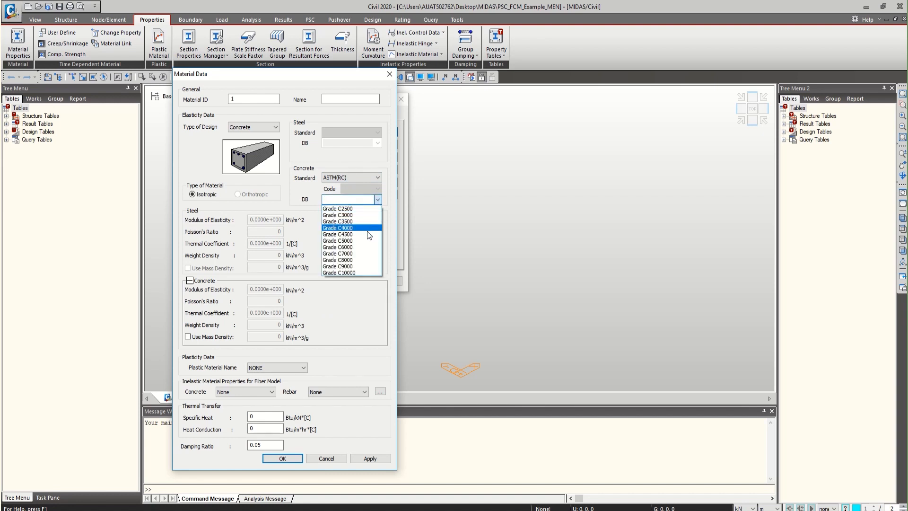
left_click(364, 246)
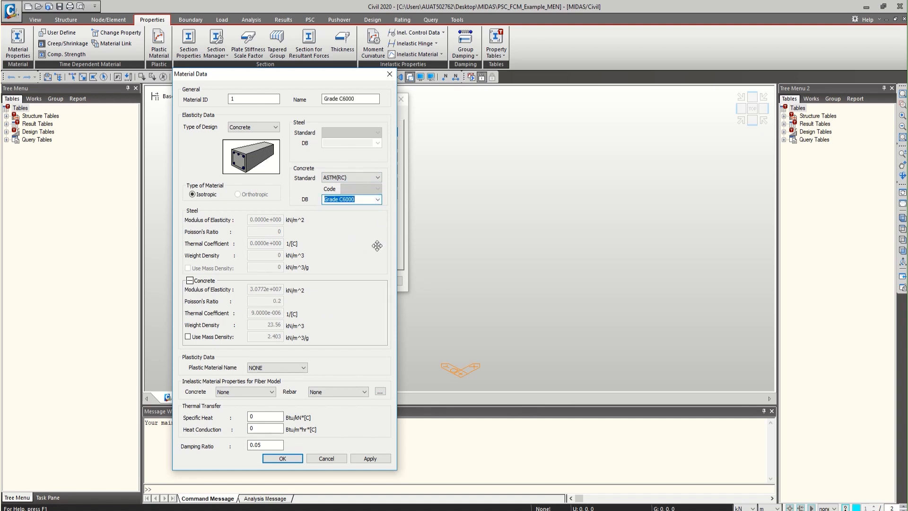
left_click(369, 459)
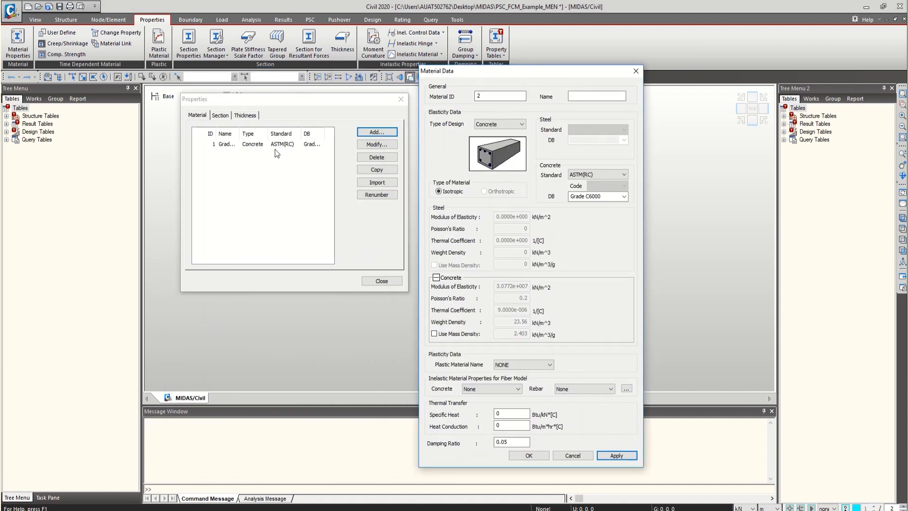
Step: Add a second ASTM(RC) concrete material with Grade C4000
left_click(624, 196)
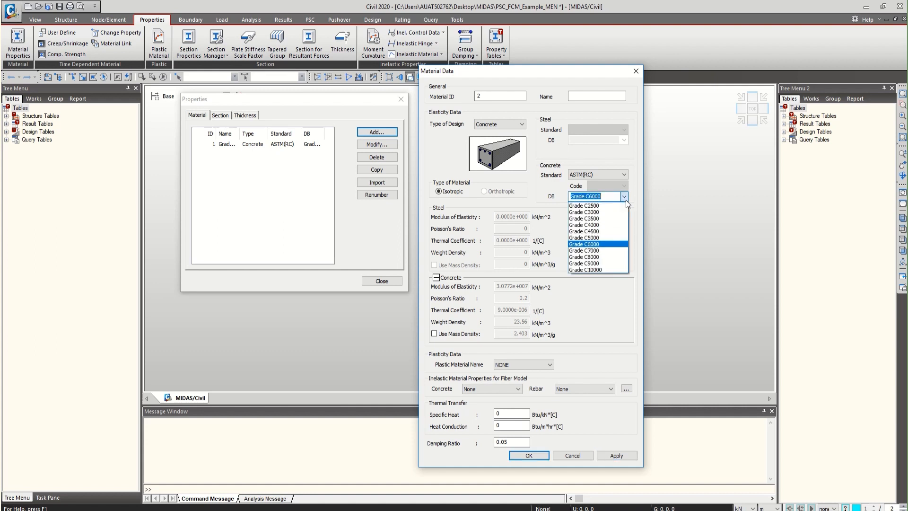
left_click(612, 224)
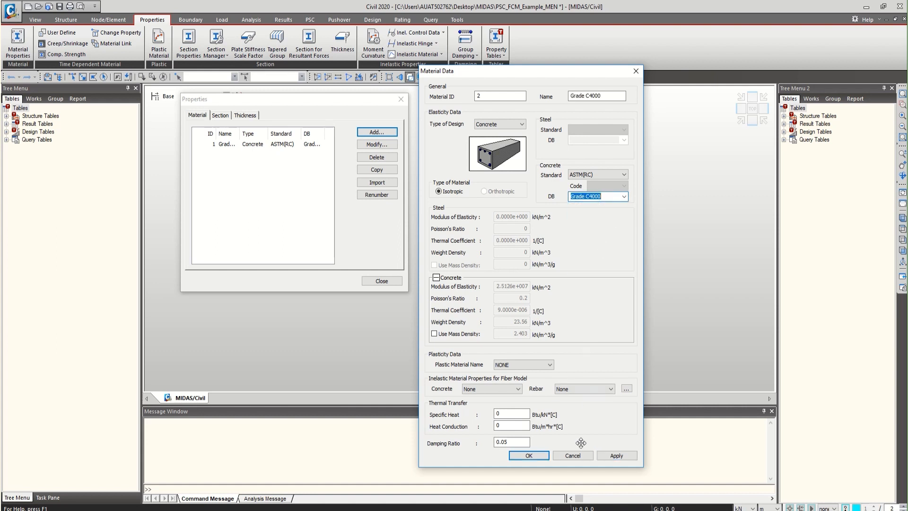
left_click(608, 460)
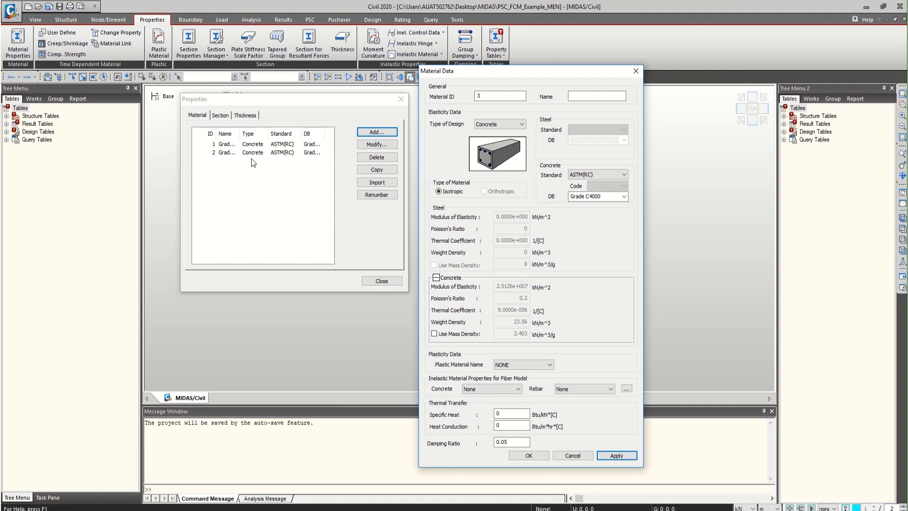
Step: Add a steel material for the tendons using the ASTM(S) standard and A416-270(Low), and close the properties
left_click(523, 123)
left_click(518, 133)
left_click(610, 130)
scroll(598, 183, "up", 3)
left_click(581, 152)
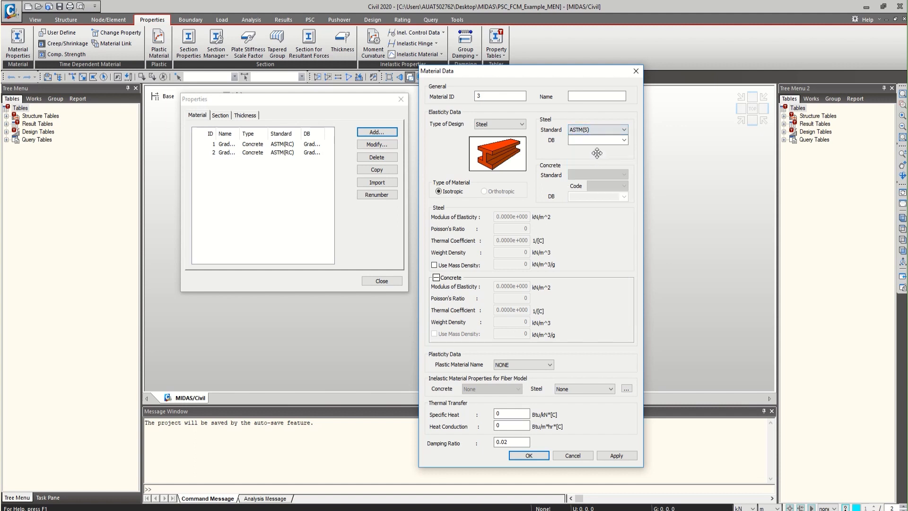
left_click(623, 140)
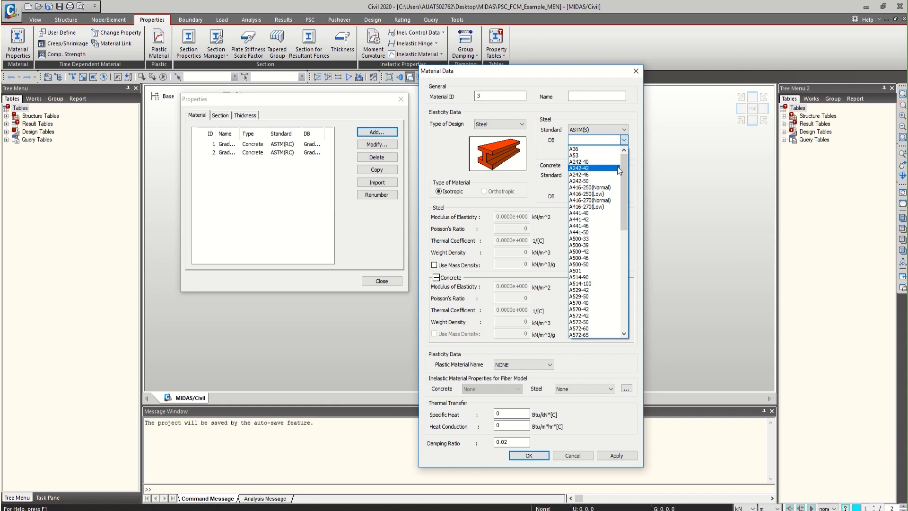
left_click(607, 206)
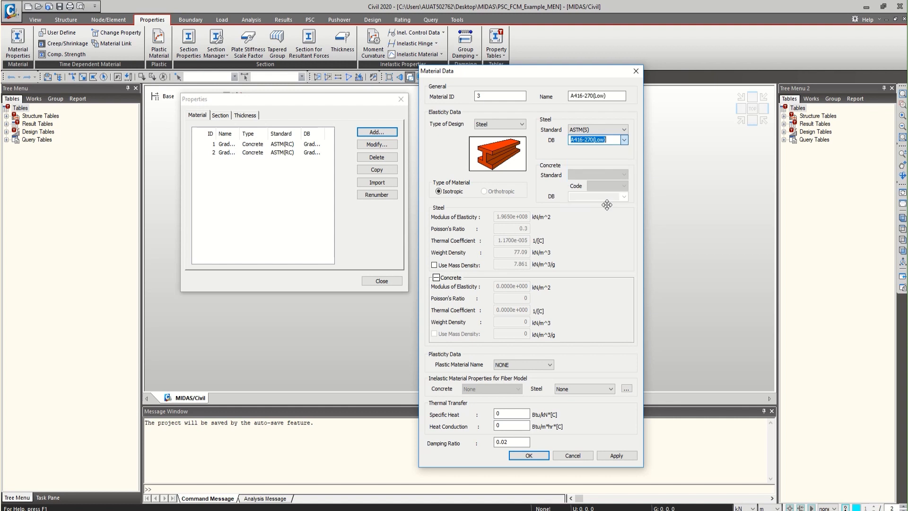
left_click(544, 458)
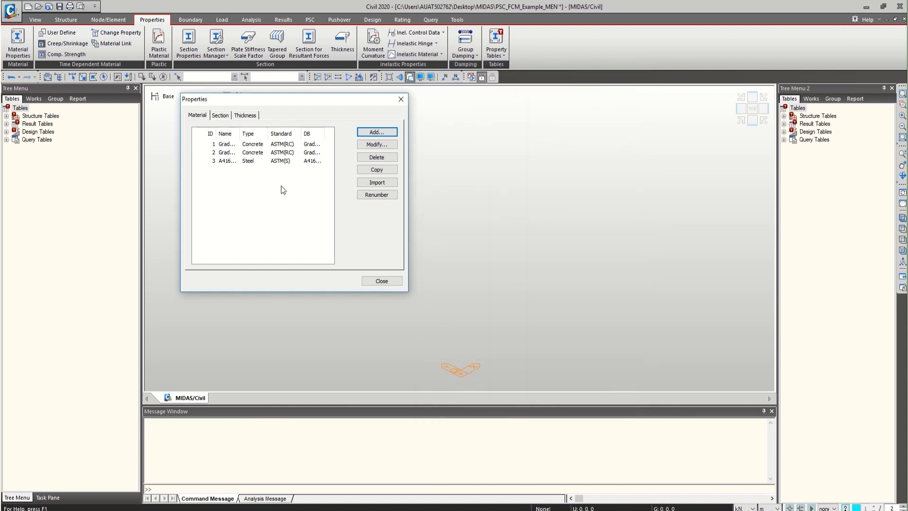
key("Escape")
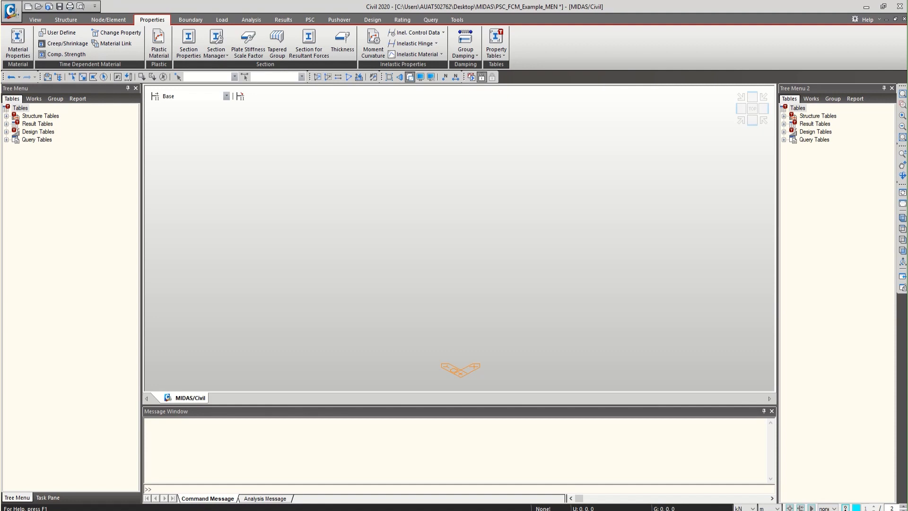
Step: In the FCM Bridge Wizard, keep Grade C6000 for the girder, assign Grade C4000 to the piers, and set the number of piers to 2
left_click(66, 20)
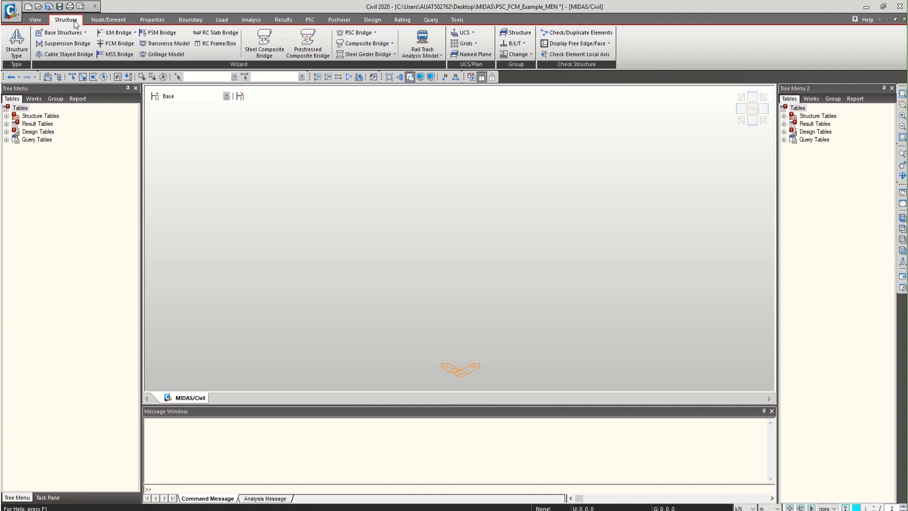
left_click(115, 43)
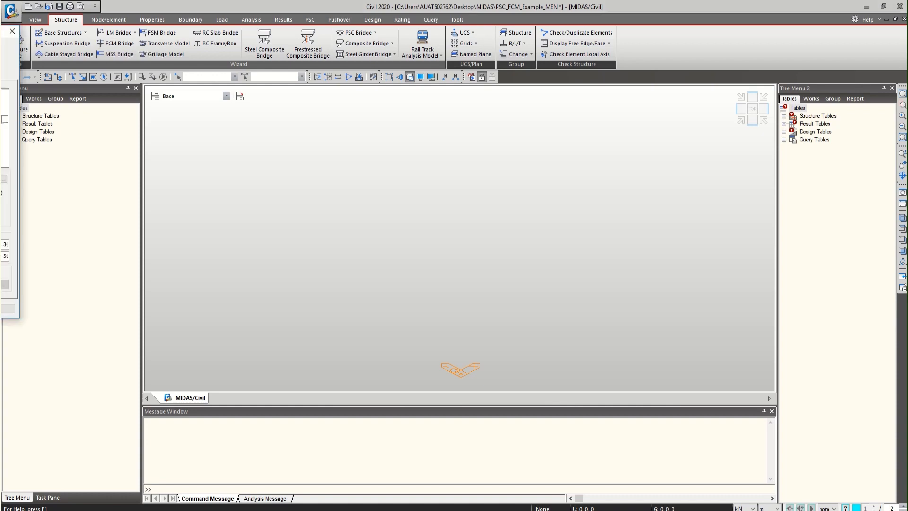
left_click_drag(354, 95, 356, 95)
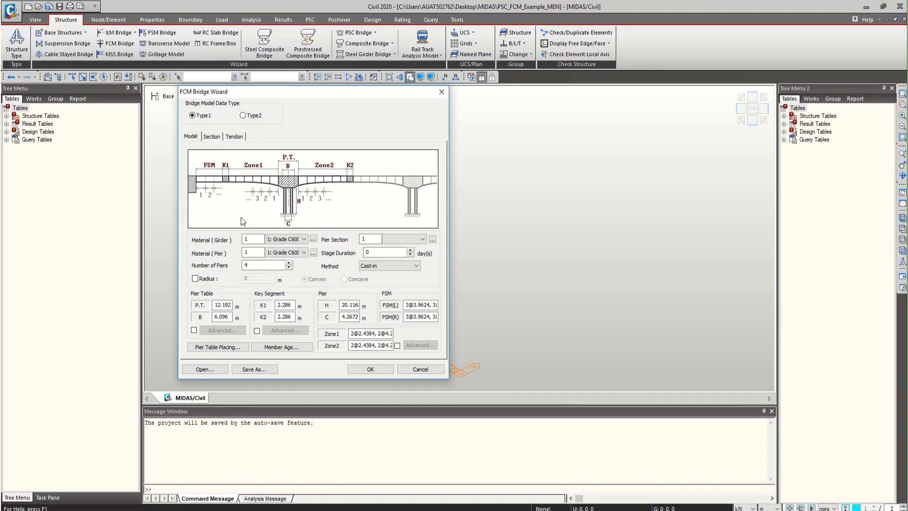
left_click(297, 239)
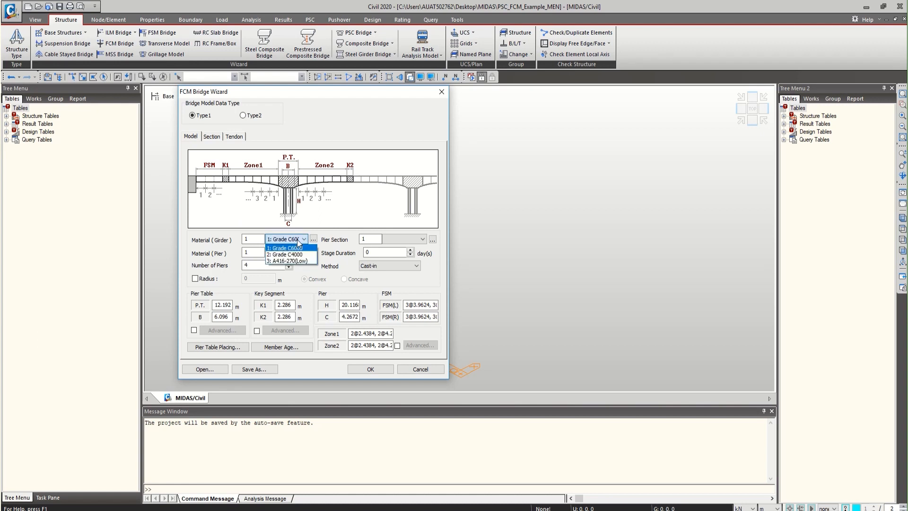
left_click(297, 239)
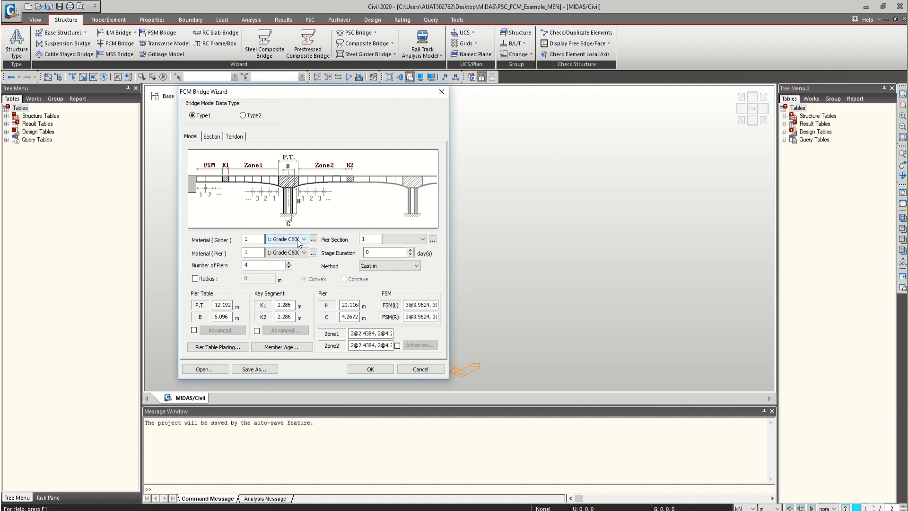
left_click(300, 255)
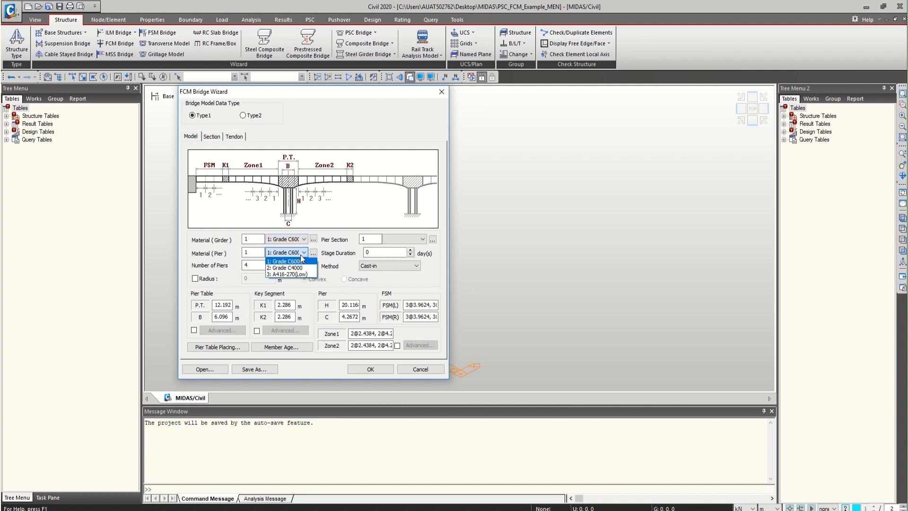
left_click(302, 268)
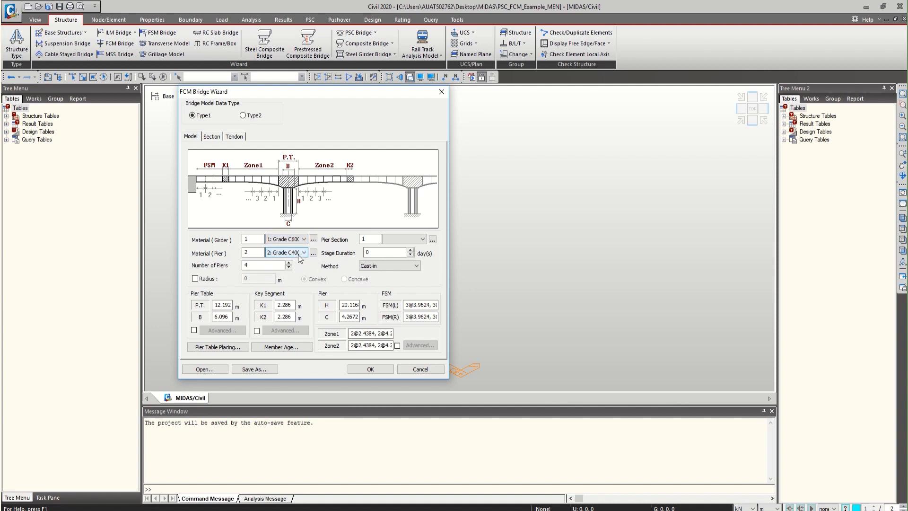
double_click(265, 264)
type("2")
Step: Start a new user-defined Solid Rectangle section named PIER for the bridge piers
left_click(433, 239)
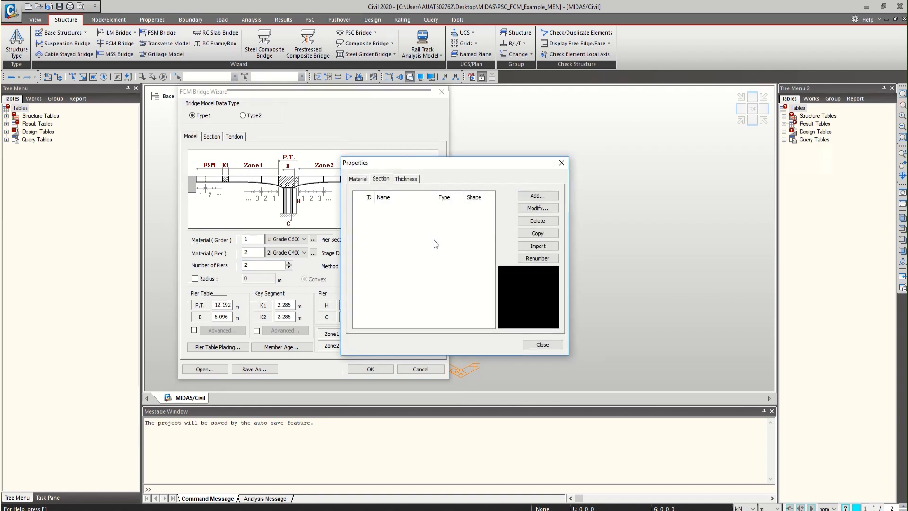
left_click(529, 196)
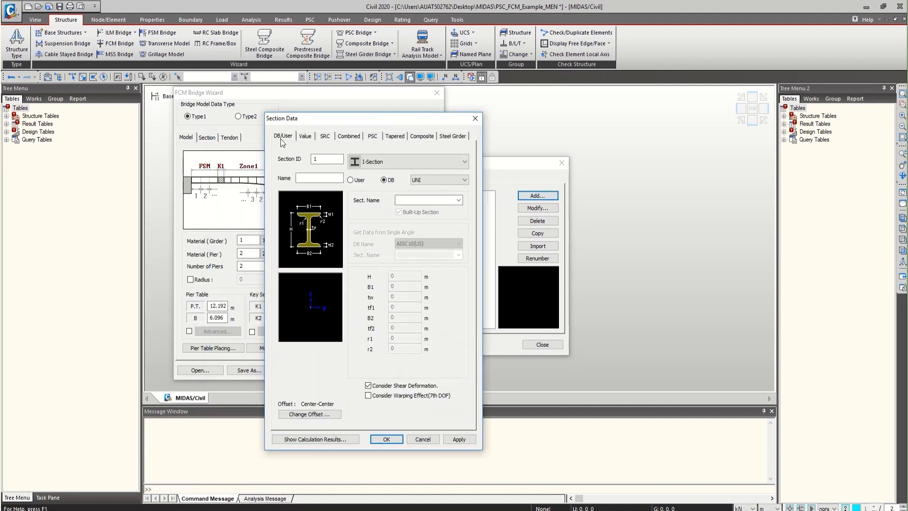
left_click(406, 160)
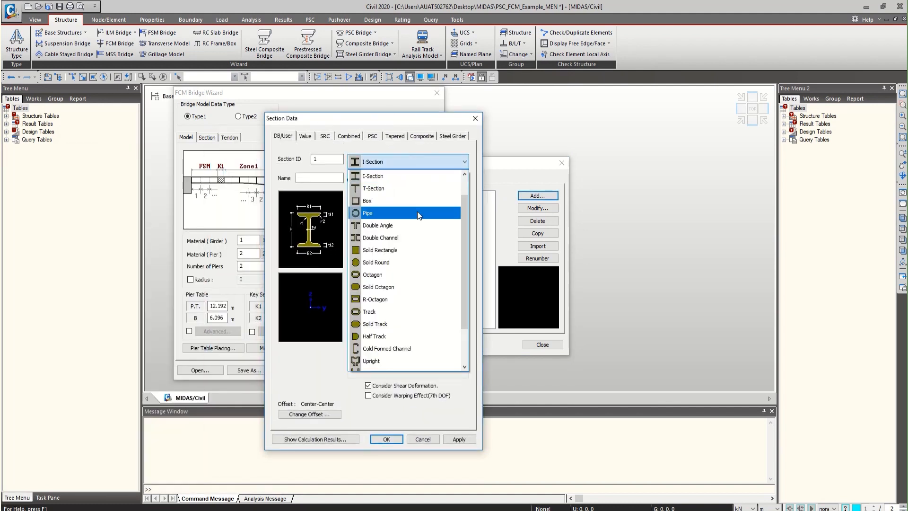
left_click(416, 252)
left_click(336, 179)
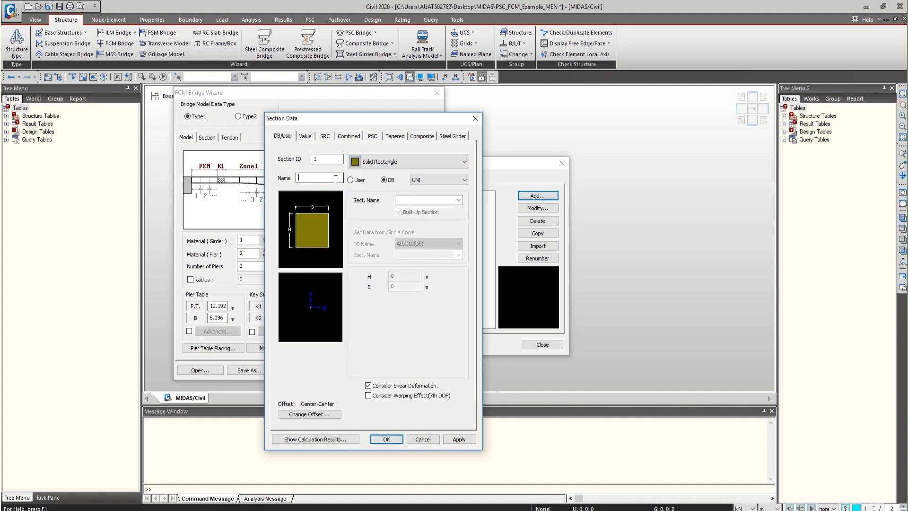
type("PIR")
type("R")
left_click(350, 179)
Step: Size the PIER section with H 5 m and B 8.1 m, and use it as the wizard's pier section
left_click(409, 275)
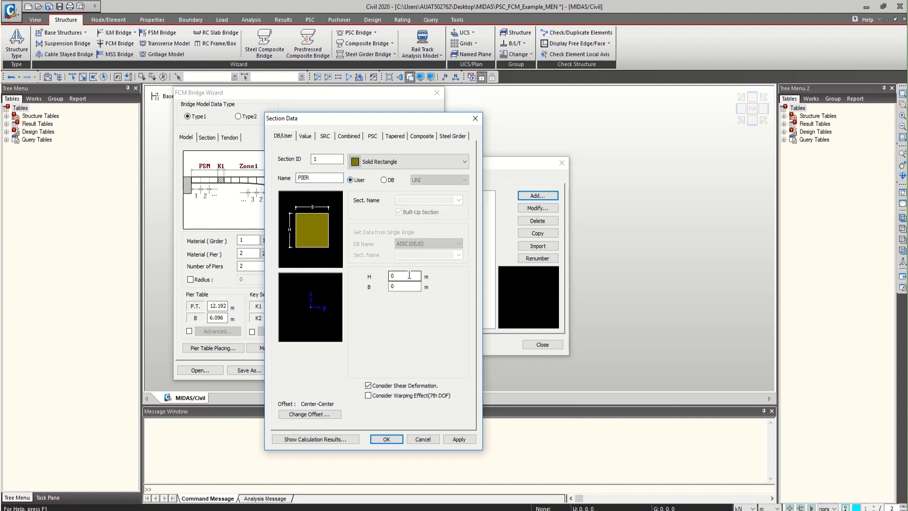
double_click(410, 276)
type("5")
key("Tab")
type("8.1")
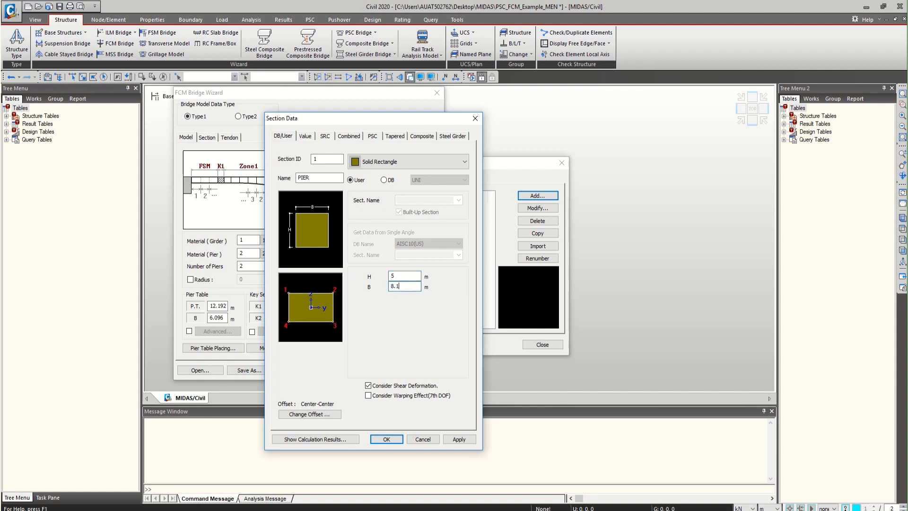
left_click(389, 439)
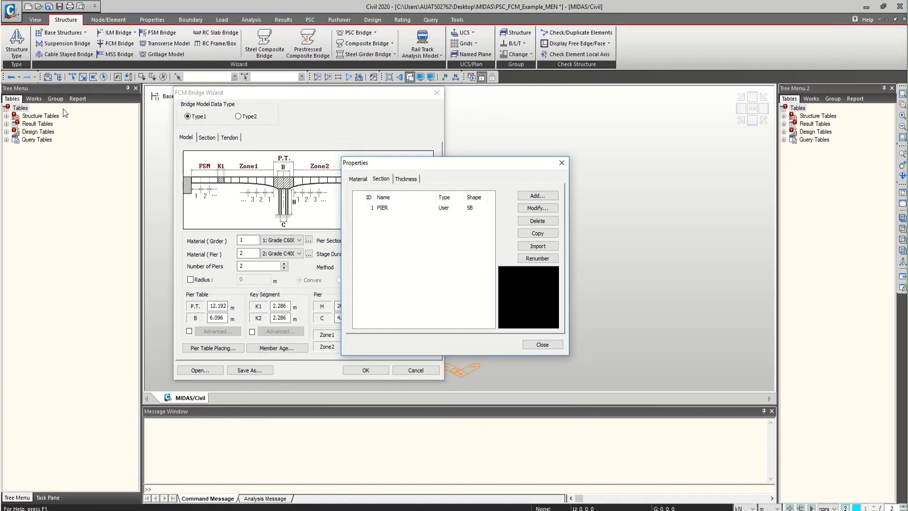
left_click(384, 208)
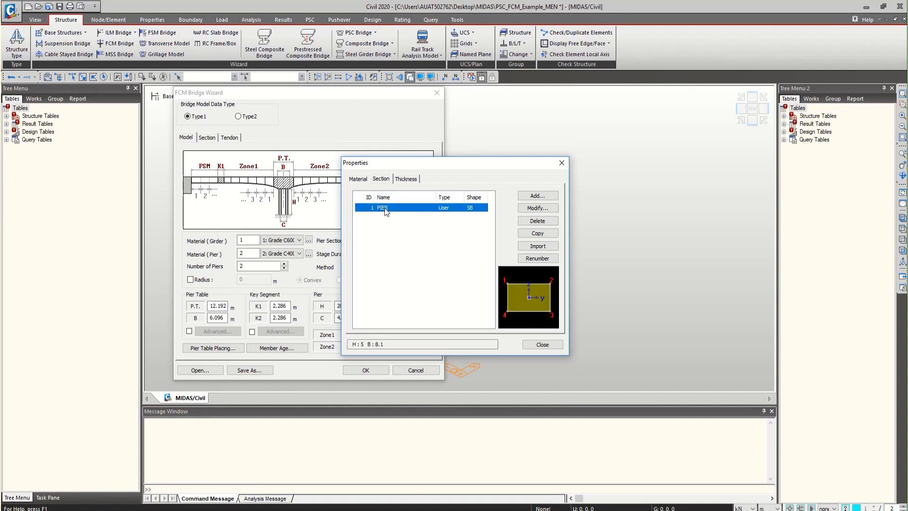
left_click(544, 344)
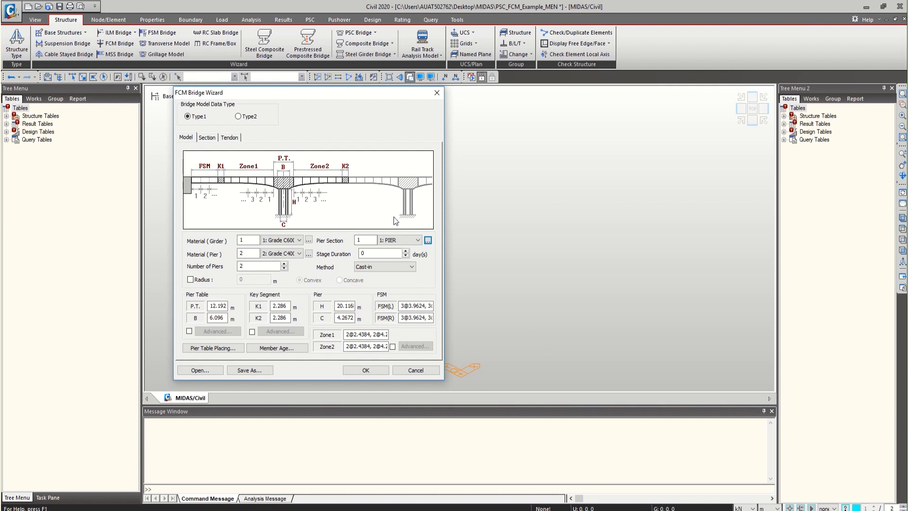
left_click(404, 241)
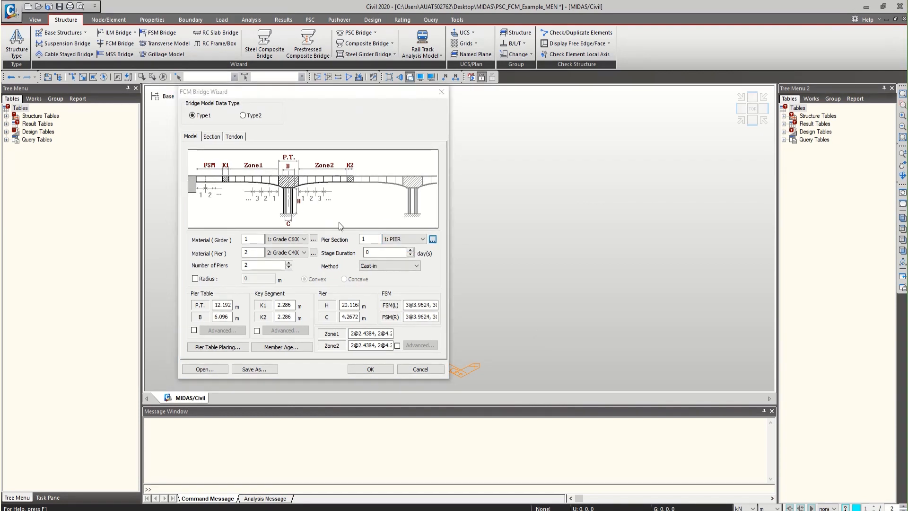
Step: Set the stage duration to 12 days and keep the construction method as Cast-in
left_click(388, 253)
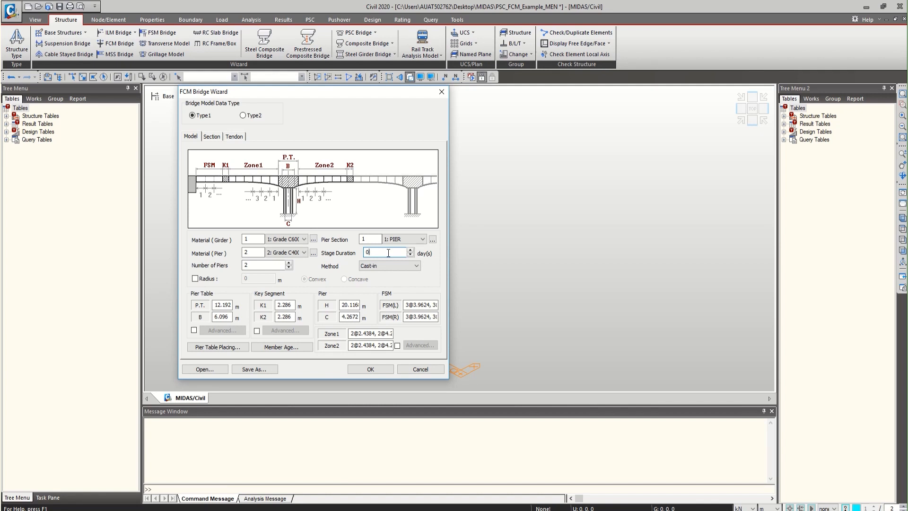
type("12")
left_click(418, 266)
left_click(418, 266)
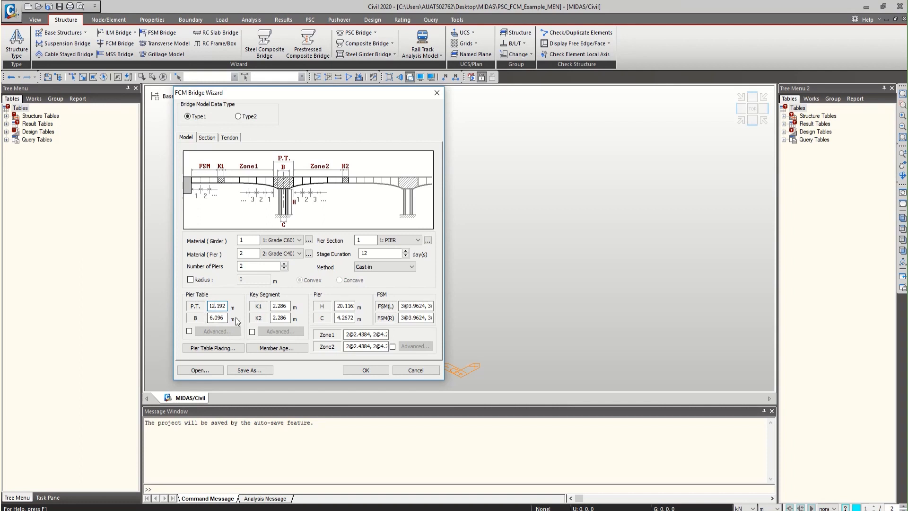
Step: Set the pier table to P.T. 14 m and B 6 m, and the key segments K1 and K2 to 2 m each
type("4")
key("Tab")
type("6")
key("Tab")
type("2")
key("Tab")
type("2")
key("Tab")
Step: Set the pier height H to 20 m and the pier spacing C to 0 m
type("20")
key("Tab")
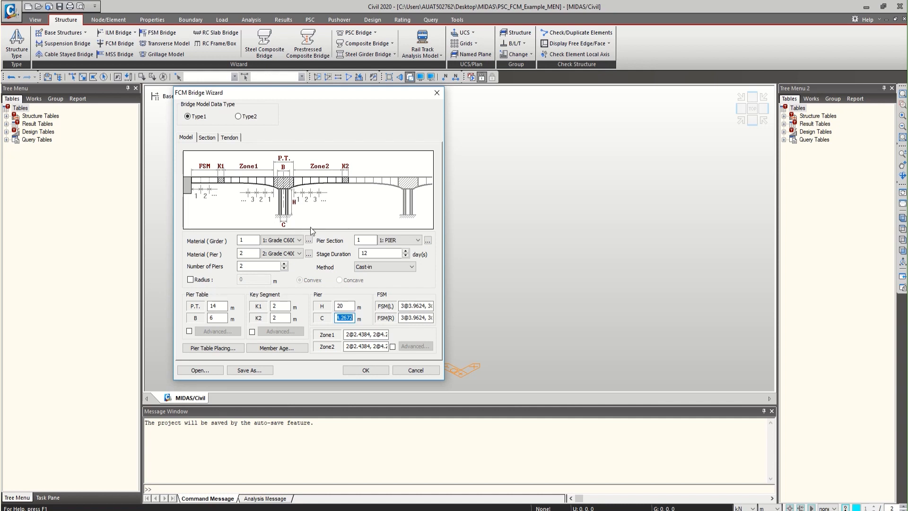
left_click(344, 318)
key("BackSpace")
key("BackSpace")
key("BackSpace")
key("BackSpace")
key("BackSpace")
key("BackSpace")
type("0")
key("Tab")
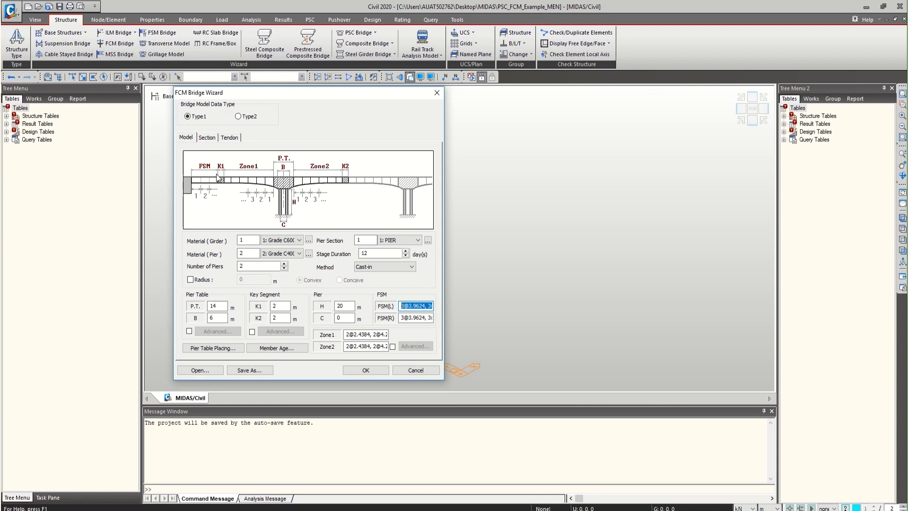
left_click(419, 306)
left_click_drag(402, 306, 444, 305)
key("BackSpace")
type("2,5")
key("BackSpace")
type("4@4.25")
left_click_drag(431, 305, 452, 319)
key("ctrl+v")
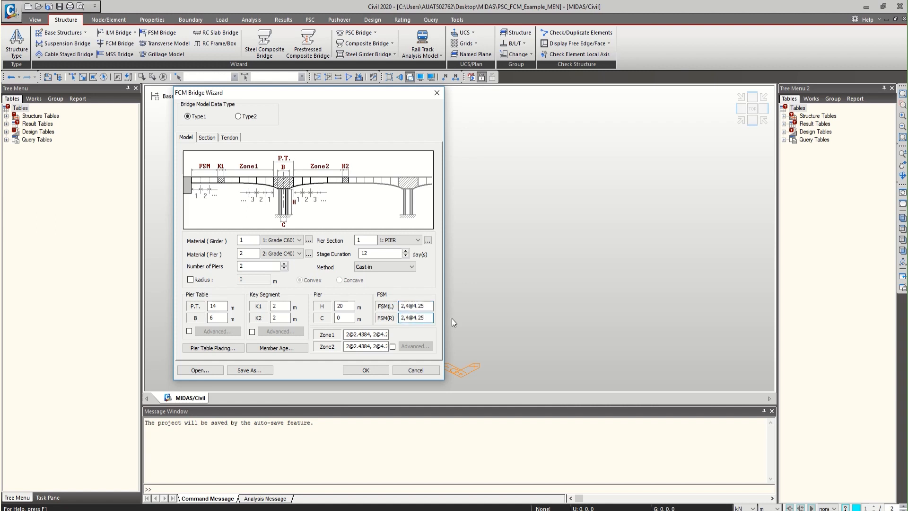
key("Tab")
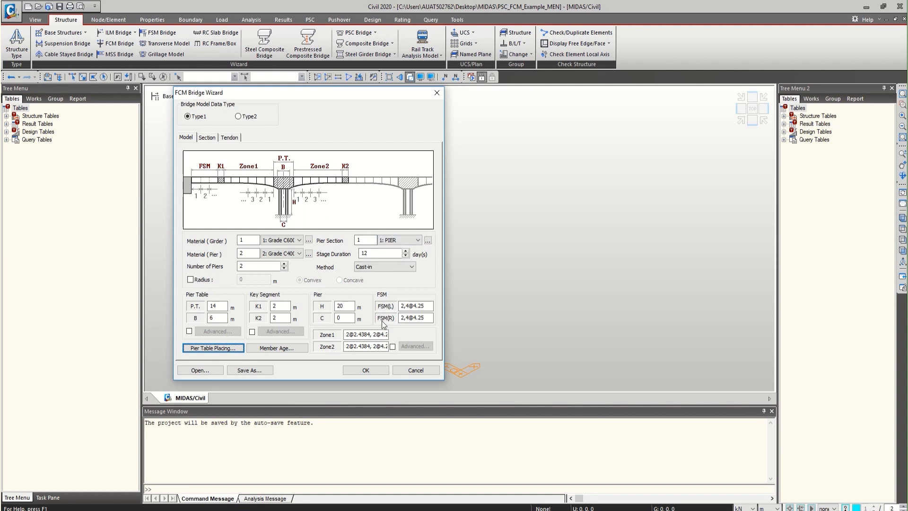
left_click(363, 334)
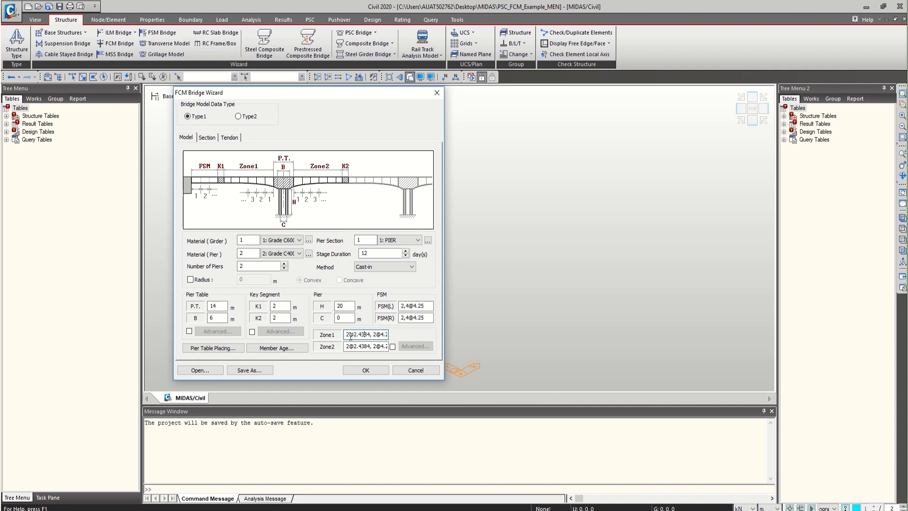
left_click_drag(350, 337, 421, 334)
type("12@4.75")
key("ctrl+a")
key("ctrl+c")
left_click(349, 349)
left_click_drag(346, 347, 414, 342)
key("BackSpace")
key("ctrl+v")
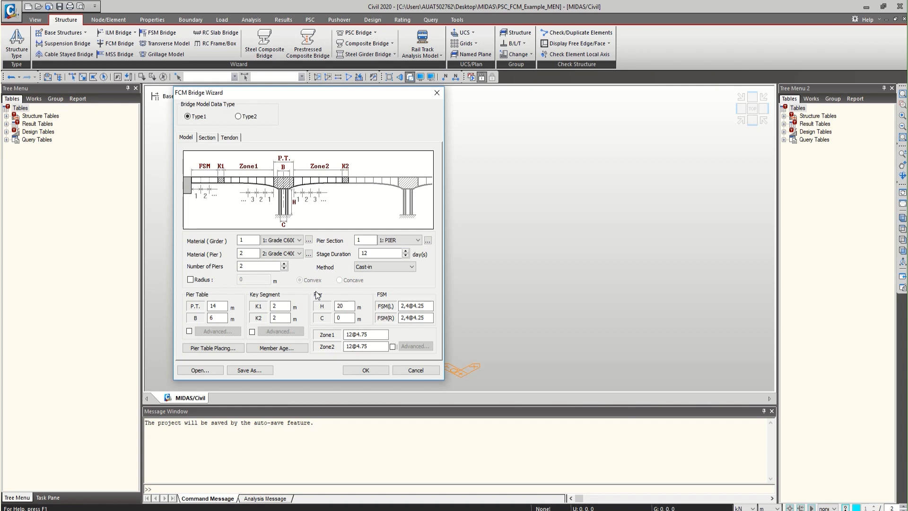
Step: Examine the advanced zone settings for Pier1 and Pier2, leaving the advanced option switched off
left_click(393, 346)
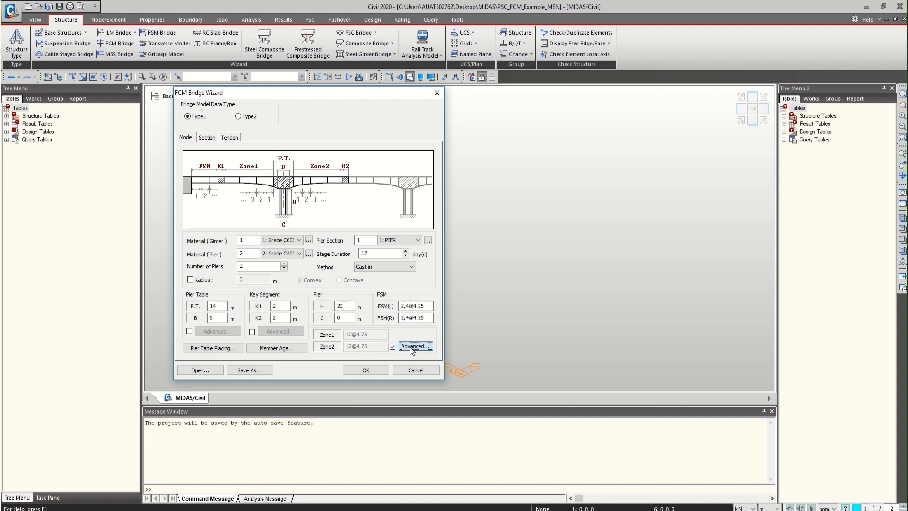
left_click(410, 347)
left_click_drag(319, 156, 450, 184)
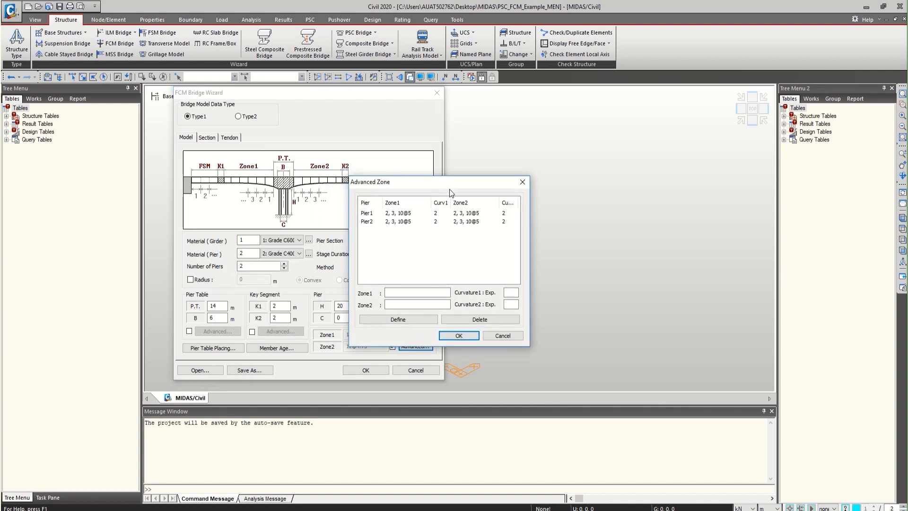
left_click(438, 213)
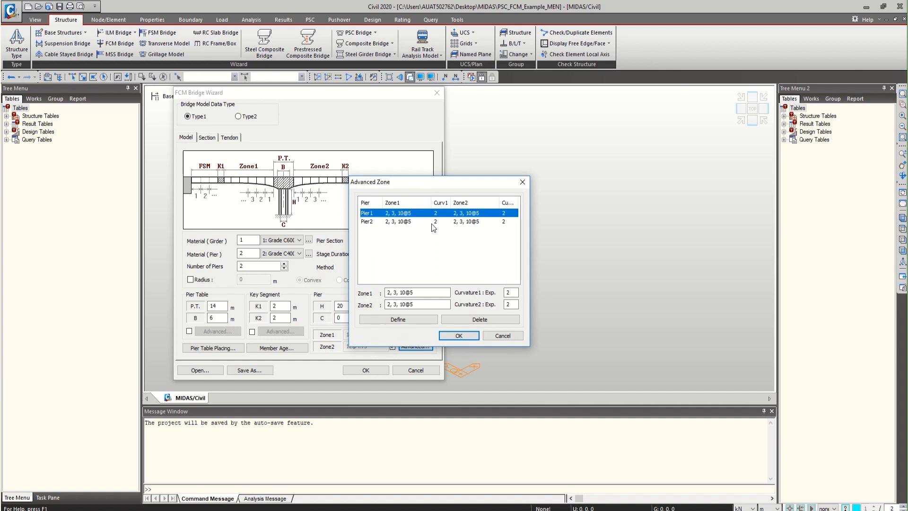
left_click(433, 222)
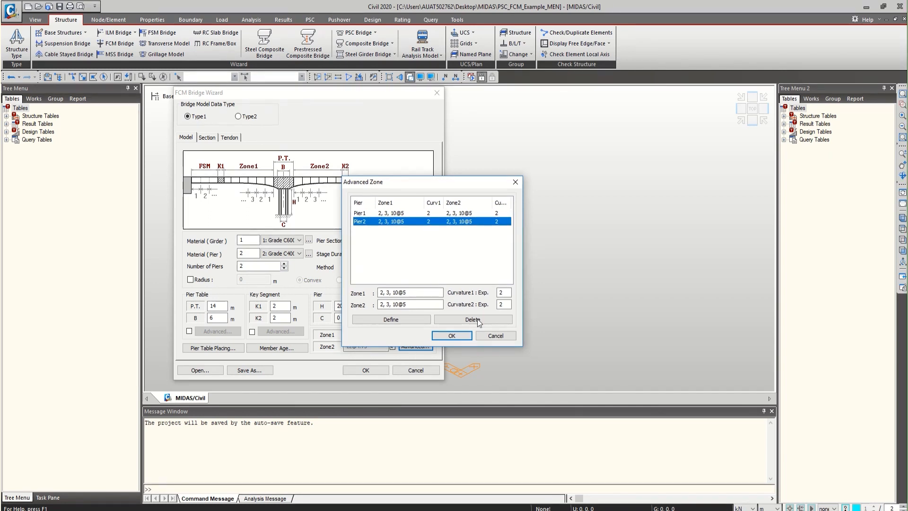
left_click(486, 334)
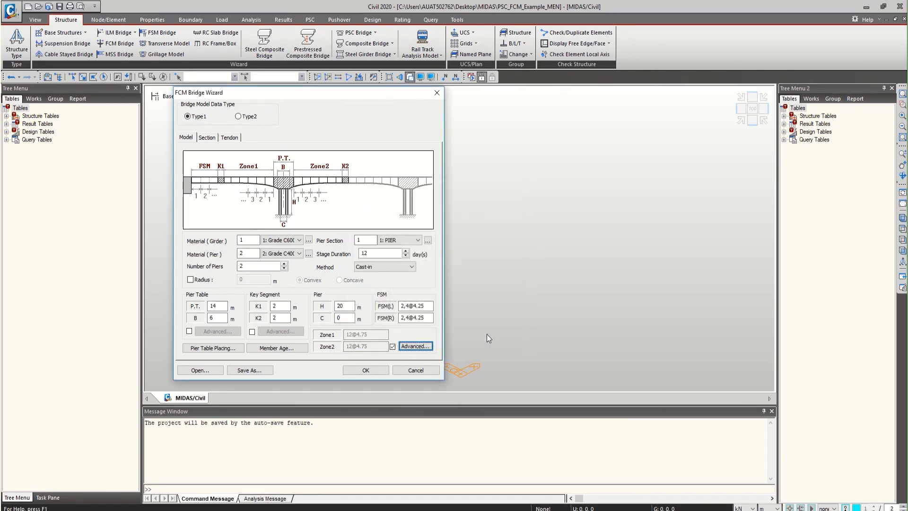
left_click(393, 349)
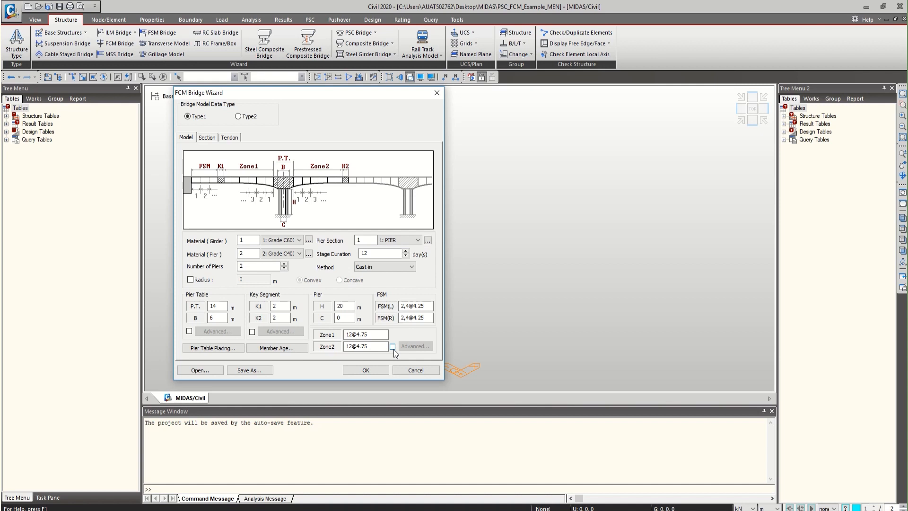
Step: Define the pier table placing with P.T. 2 at day 60
left_click(228, 349)
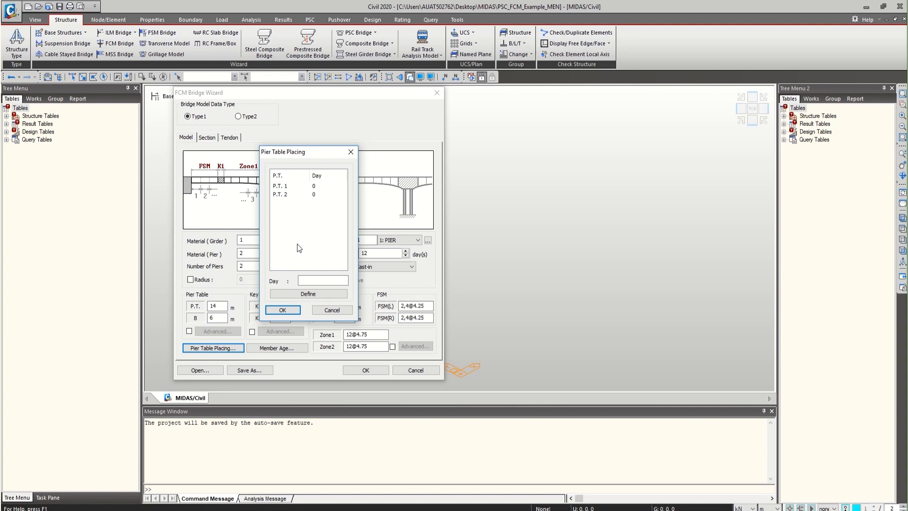
left_click(306, 195)
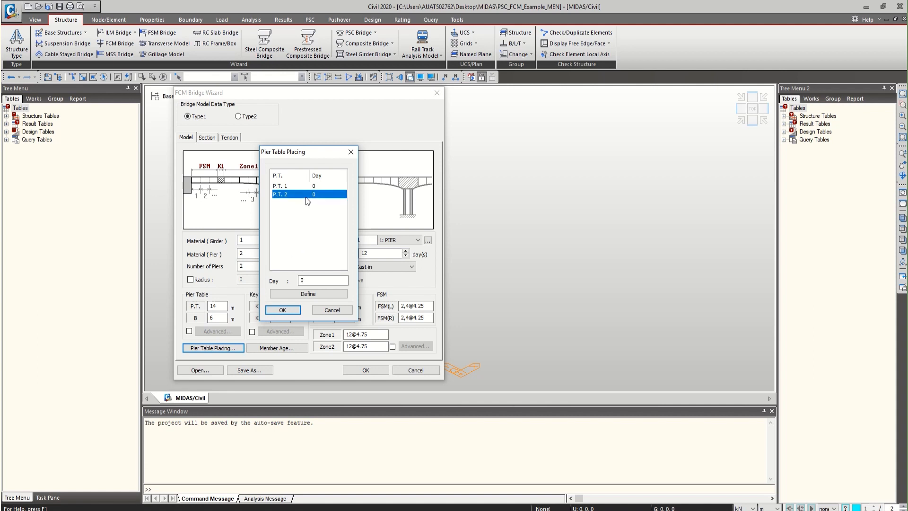
double_click(313, 280)
type("60")
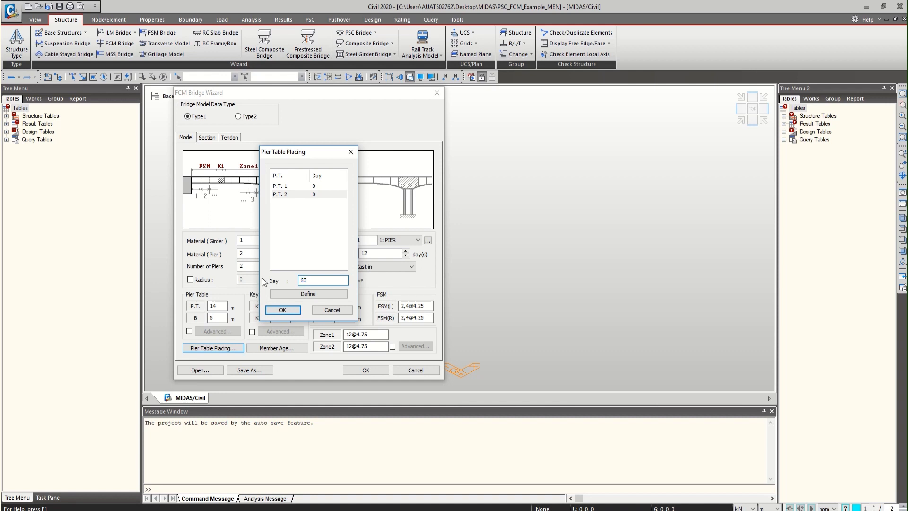
left_click(282, 294)
left_click(291, 309)
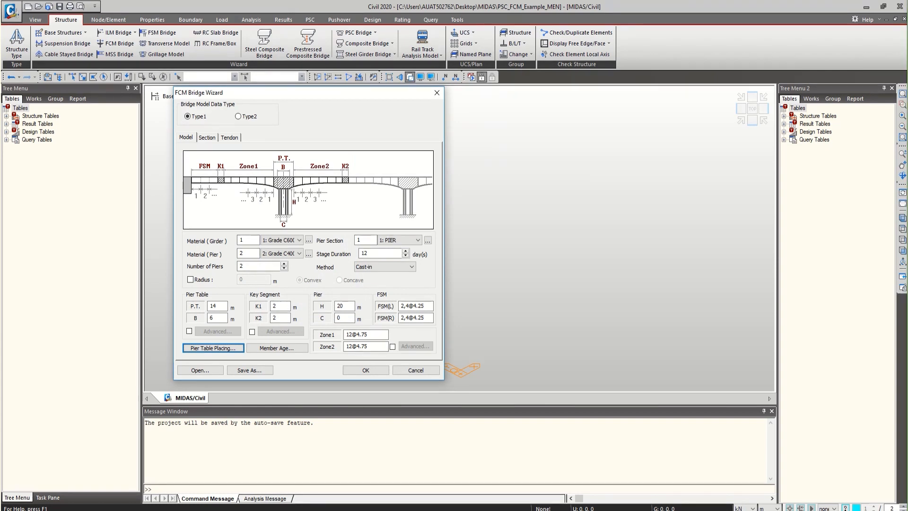
Step: Set the member ages to FSM 60, Key Seg 10, Pier Table 15, Segment 5 and Pier 100 days
left_click(258, 348)
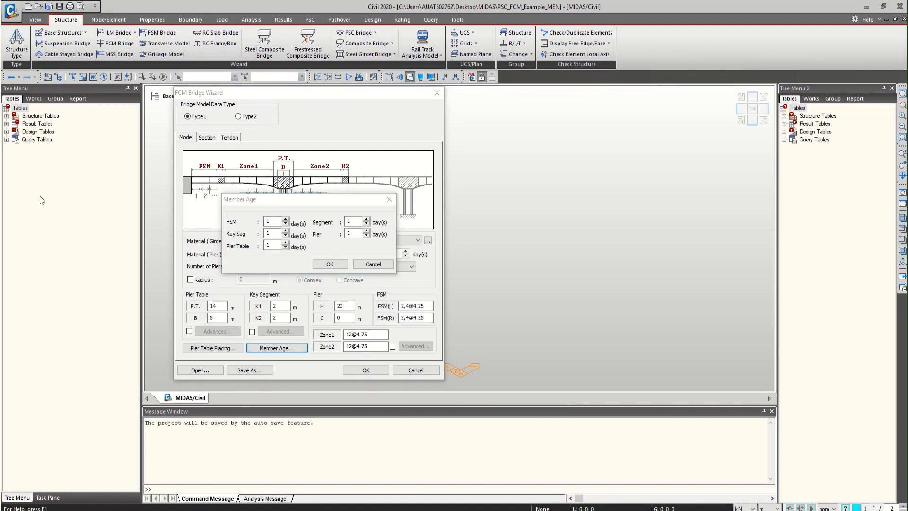
left_click(252, 229)
type("60")
key("Tab")
type("10")
key("Tab")
type("15")
key("Tab")
type("5")
key("Tab")
type("100")
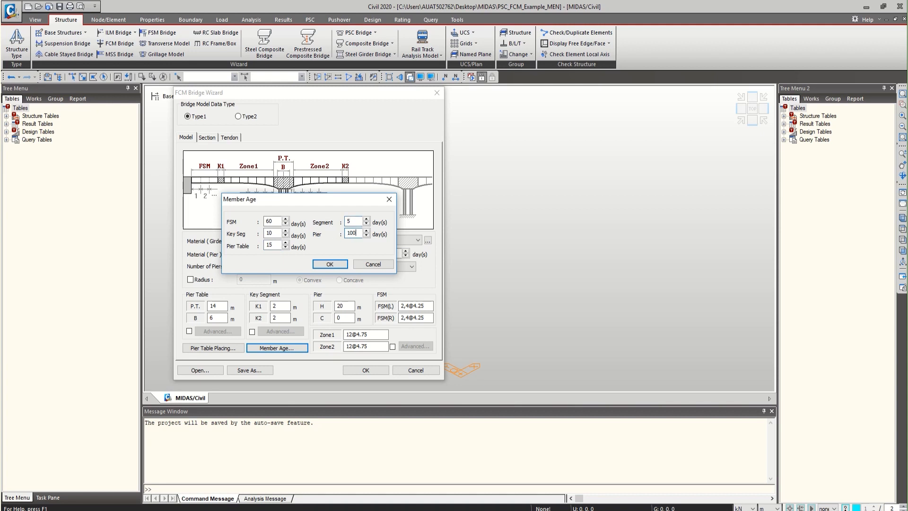
left_click(328, 267)
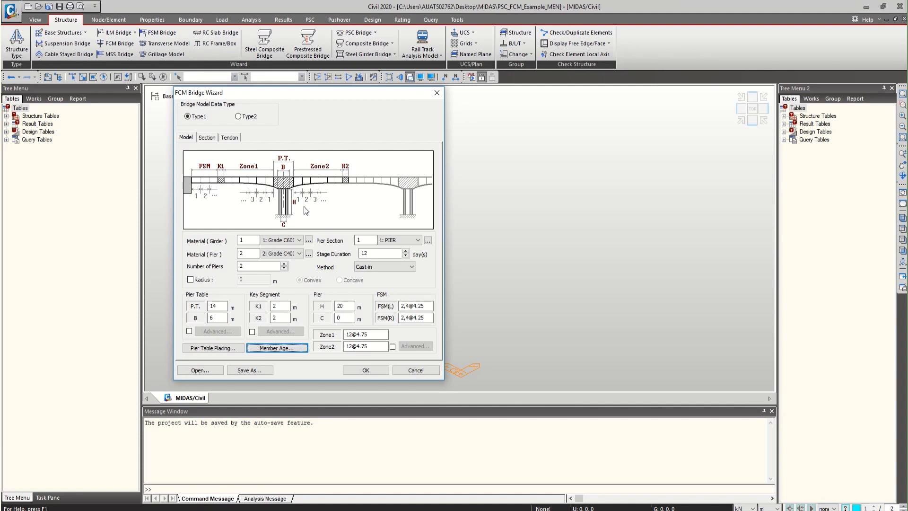
Step: Examine the wizard's section data, comparing the 1 Cell and 2 Cell types and the Bitmap and Drawing views
left_click(214, 139)
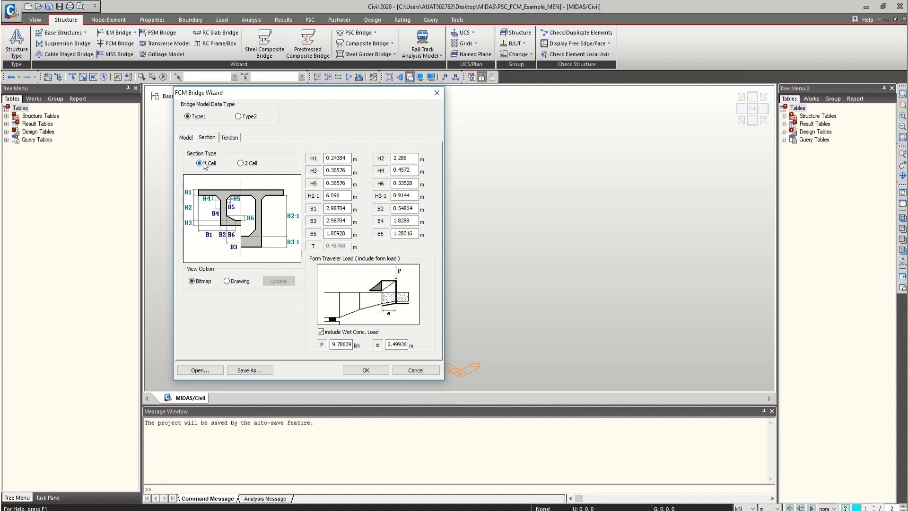
left_click(240, 163)
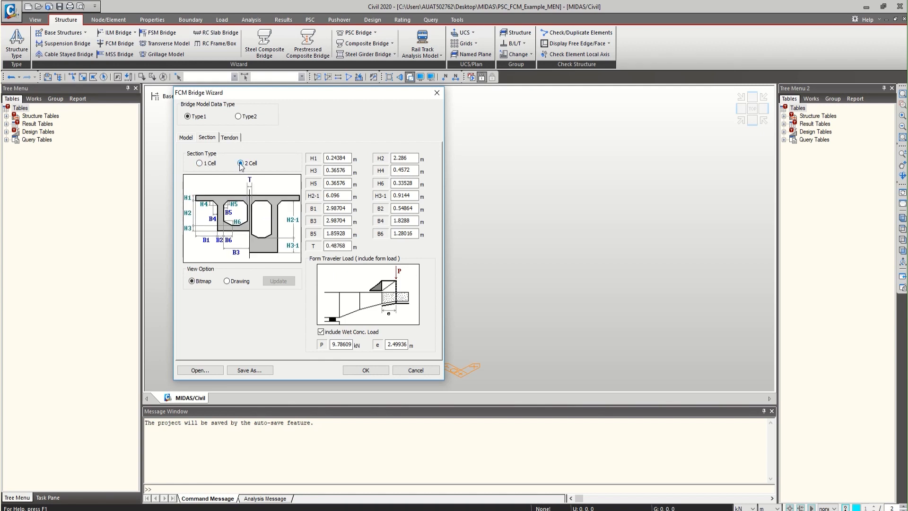
left_click(209, 162)
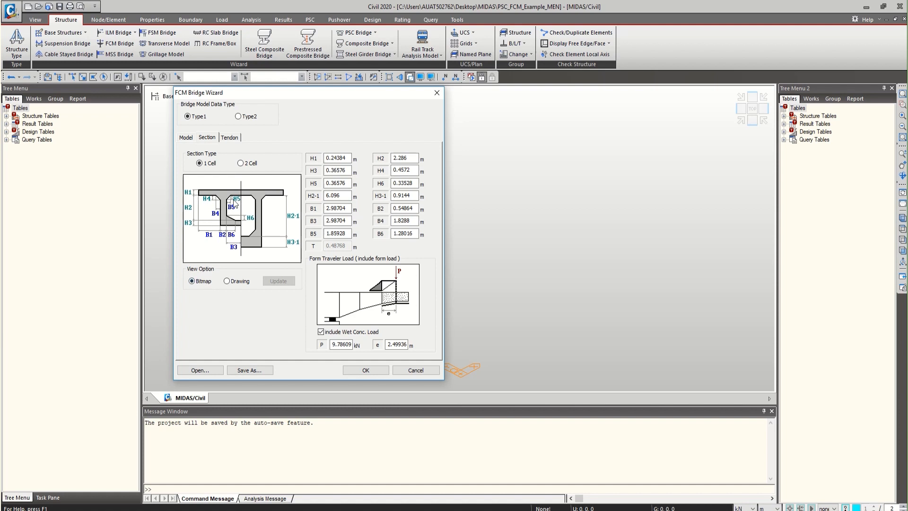
left_click(227, 281)
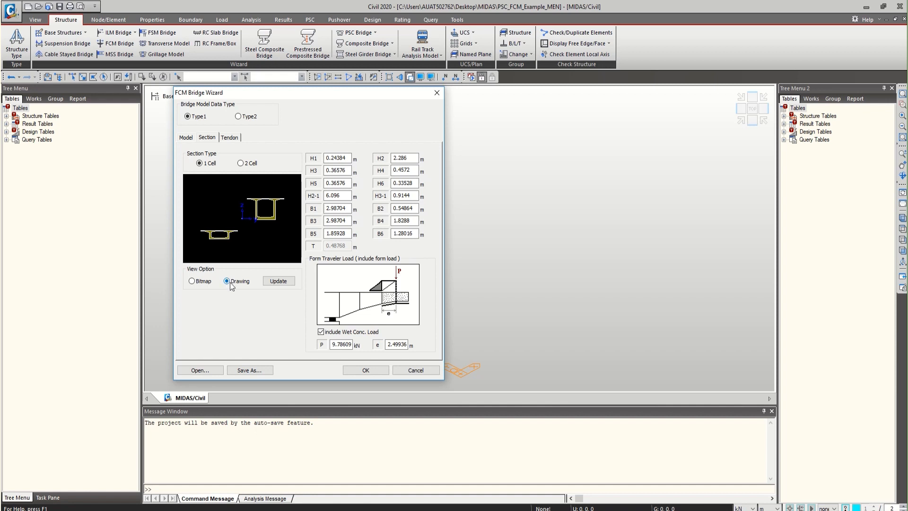
left_click(192, 281)
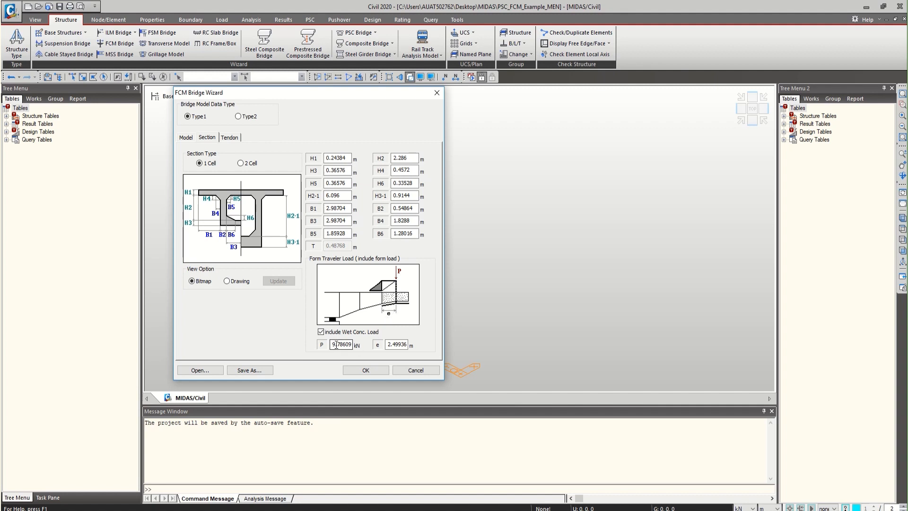
left_click(389, 345)
Step: Add a new tendon property named TOP for the wizard's top tendons
left_click(237, 139)
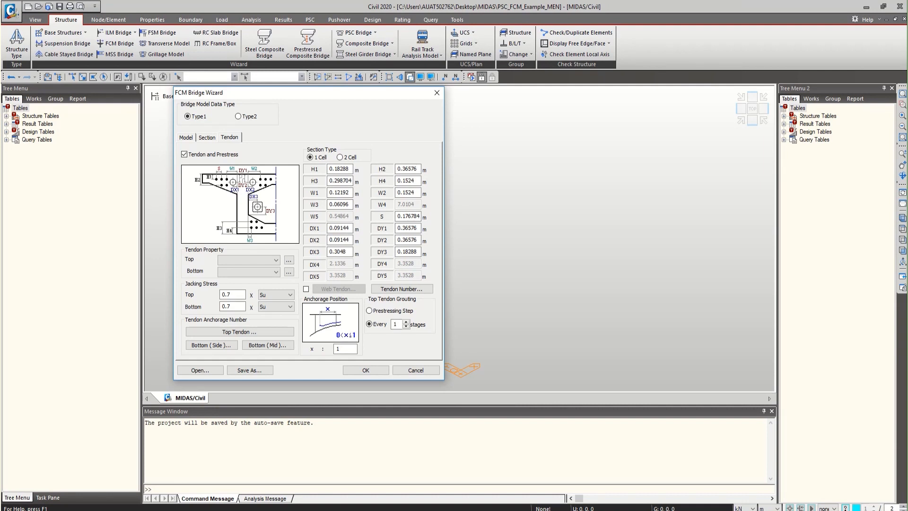
left_click(268, 259)
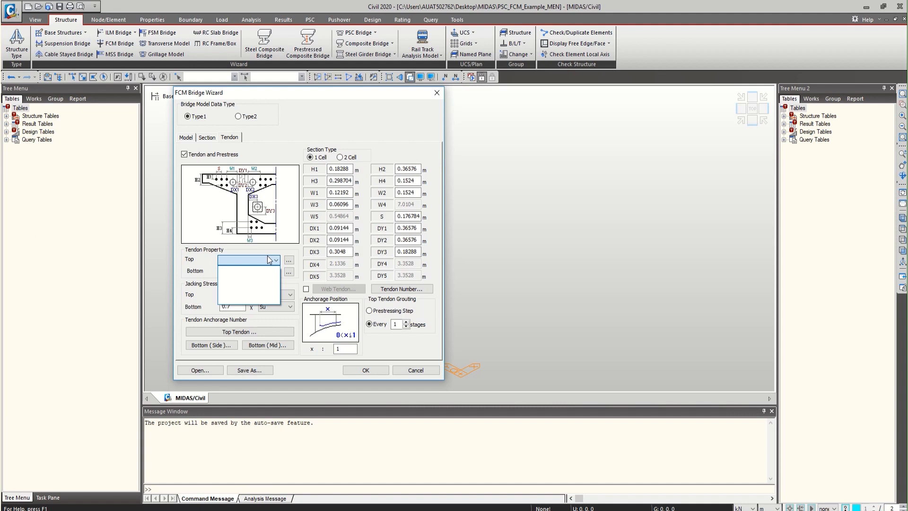
left_click(268, 260)
left_click(289, 259)
left_click_drag(308, 182, 361, 176)
left_click(409, 185)
left_click_drag(373, 113, 585, 127)
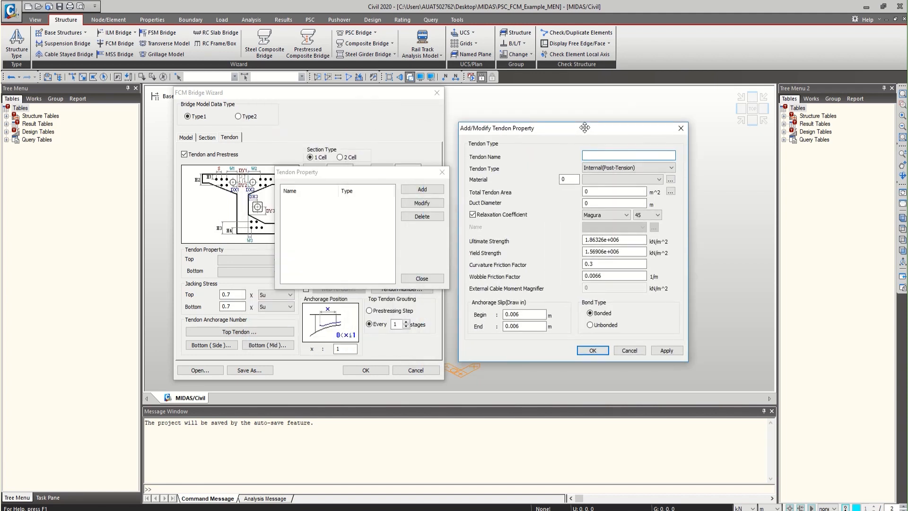
left_click(614, 156)
type("TOP")
Step: Keep the TOP tendon type as Internal(Post-Tension) and assign it material 3: A416-270(Low)
left_click(640, 170)
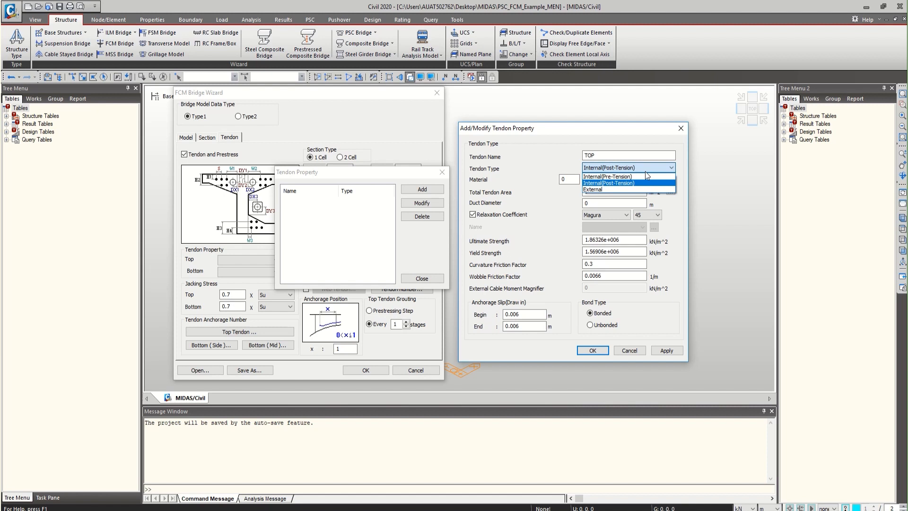
left_click(637, 181)
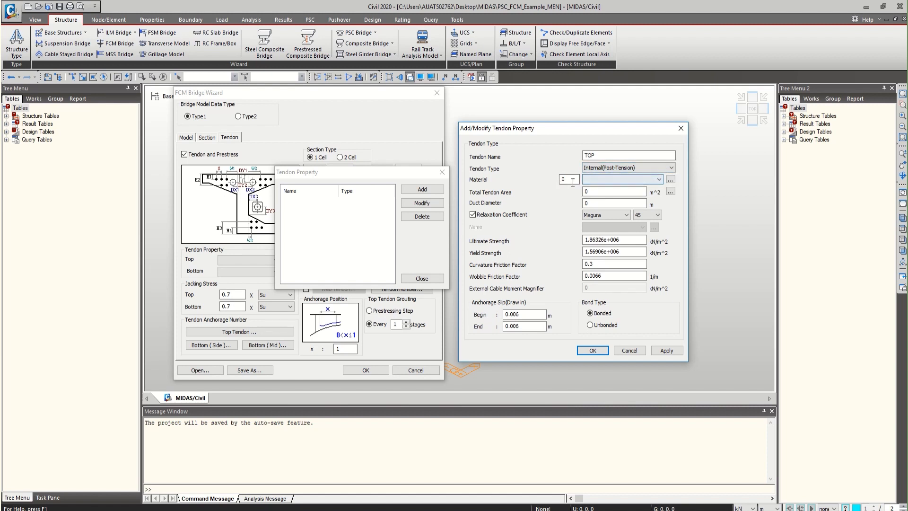
left_click(620, 180)
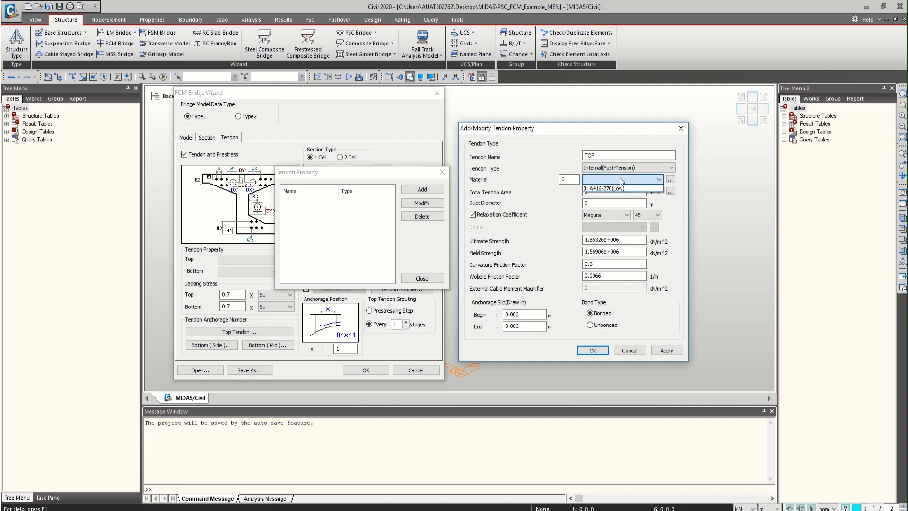
left_click(623, 189)
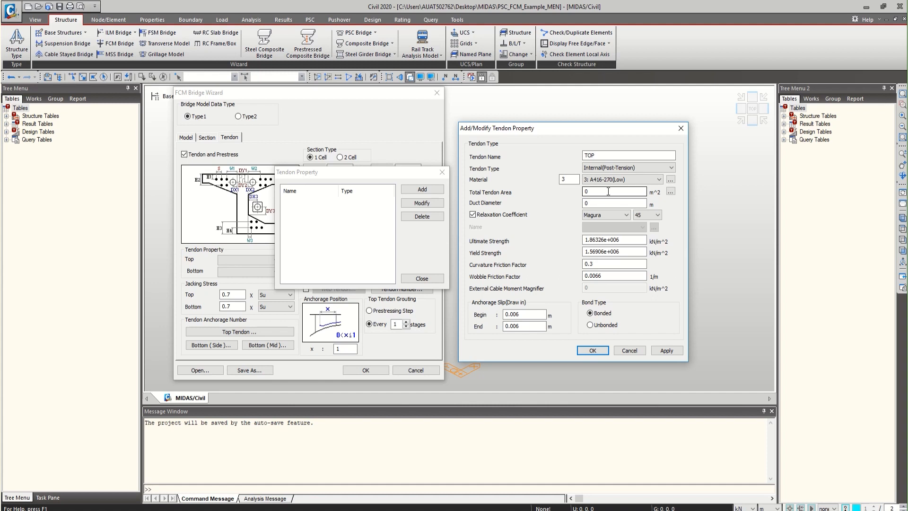
Step: Give the TOP tendon a 0.1 m duct diameter and an area based on 19 strands of 12.7mm(0.5")
left_click(670, 191)
mouse_move(601, 210)
left_mouse_down()
mouse_move(608, 174)
mouse_move(600, 210)
left_mouse_up()
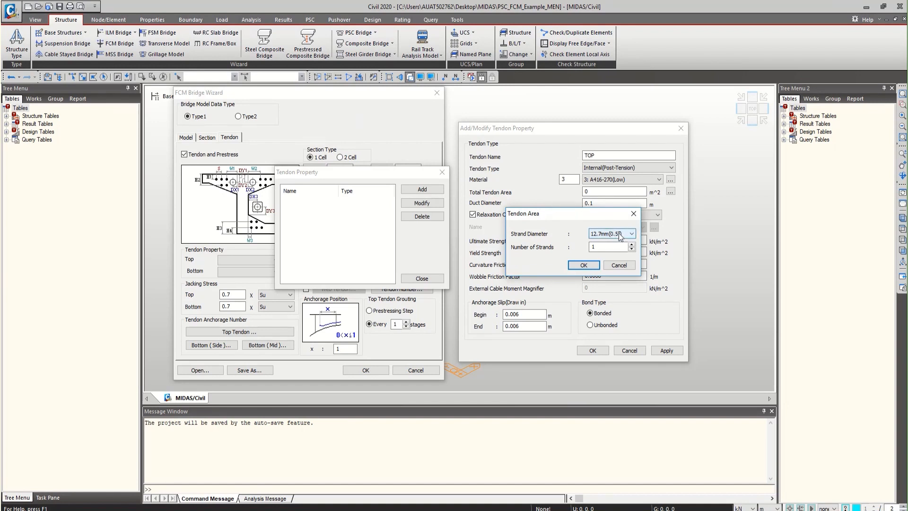
left_click(619, 245)
left_click_drag(611, 246, 525, 240)
type("19")
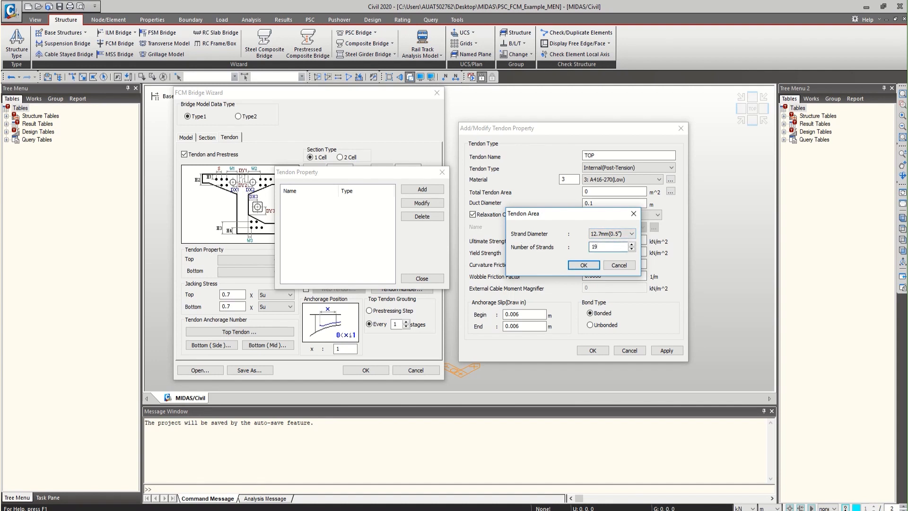
left_click(583, 265)
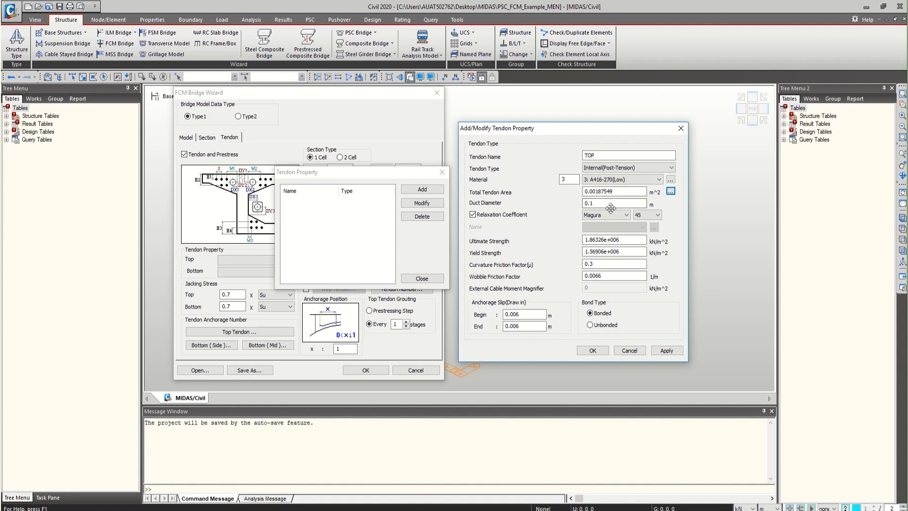
Step: Set the TOP tendon's relaxation coefficient to CEB-FIP 1990 and apply the tendon property
left_click_drag(608, 205, 570, 202)
left_click(596, 215)
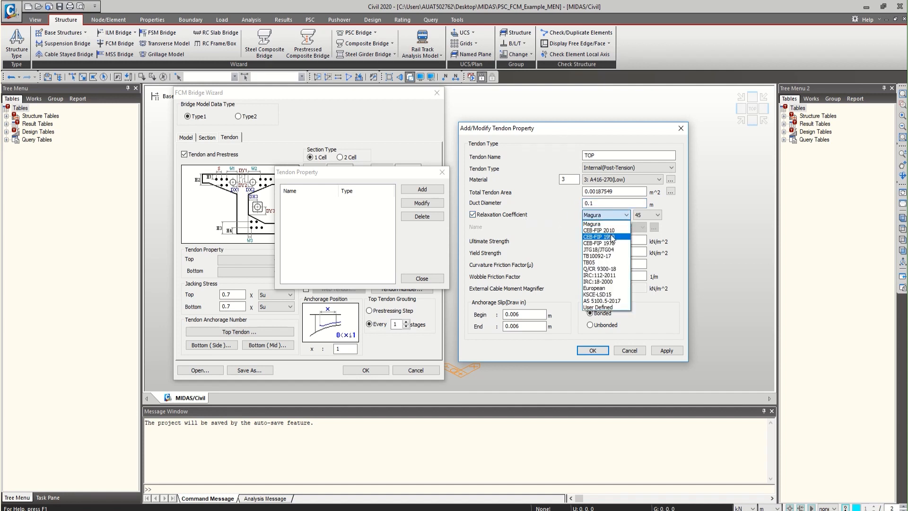
left_click(611, 237)
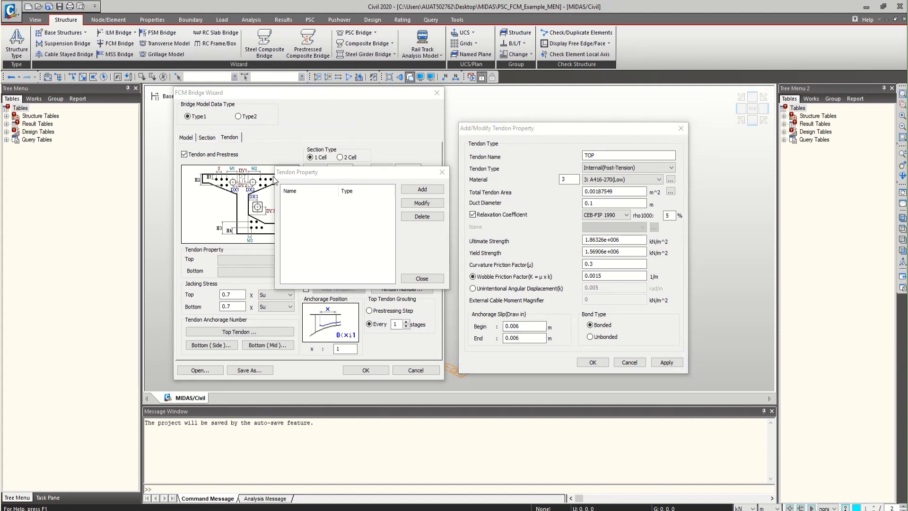
left_click(676, 365)
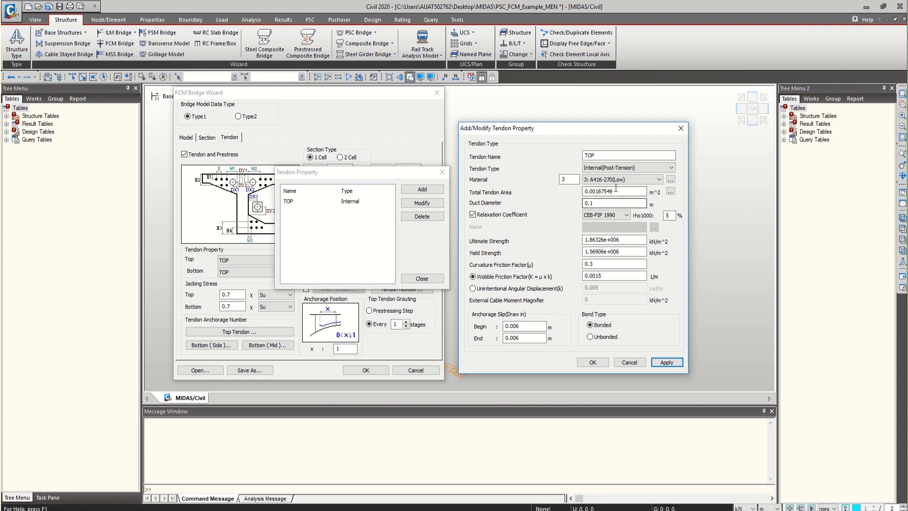
Step: Name another tendon property BOTTOM and base its area on 30 strands of 12.7mm(0.5")
double_click(606, 156)
type("BOT")
key("BackSpace")
type("OTTOM")
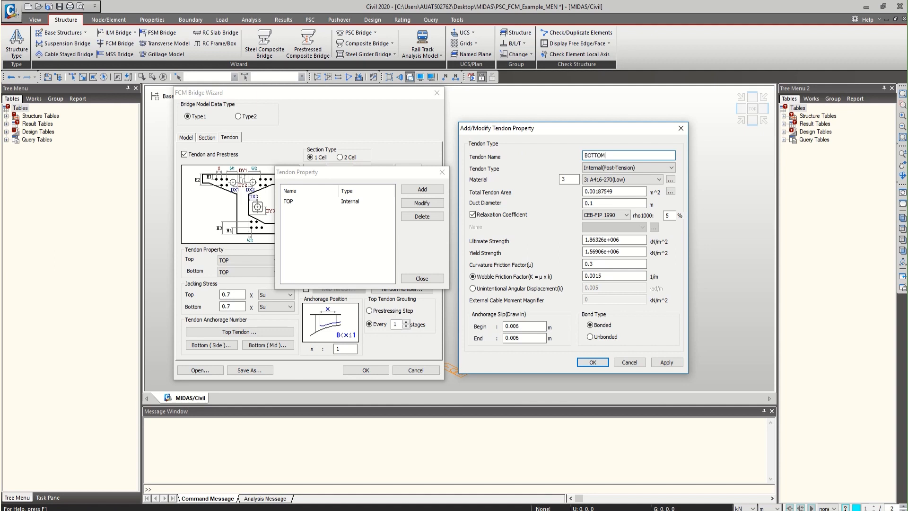
left_click(673, 193)
double_click(610, 253)
type("30")
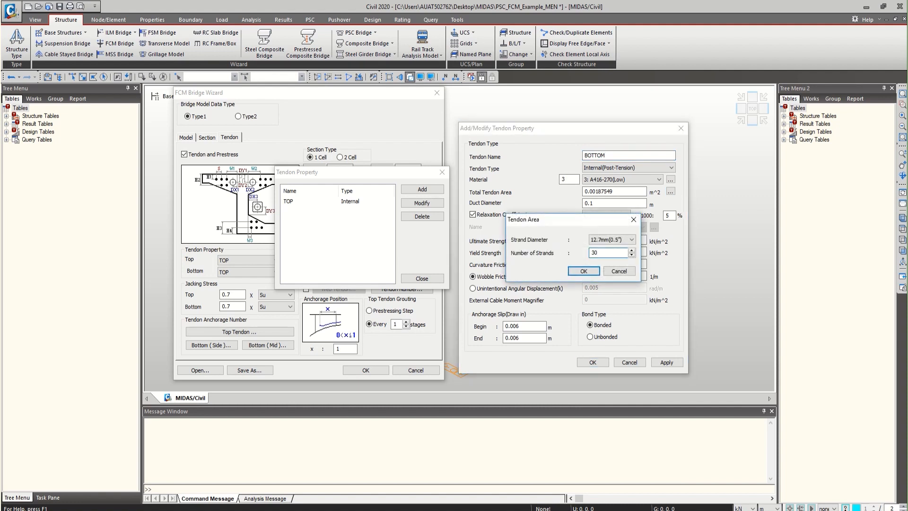
left_click(577, 270)
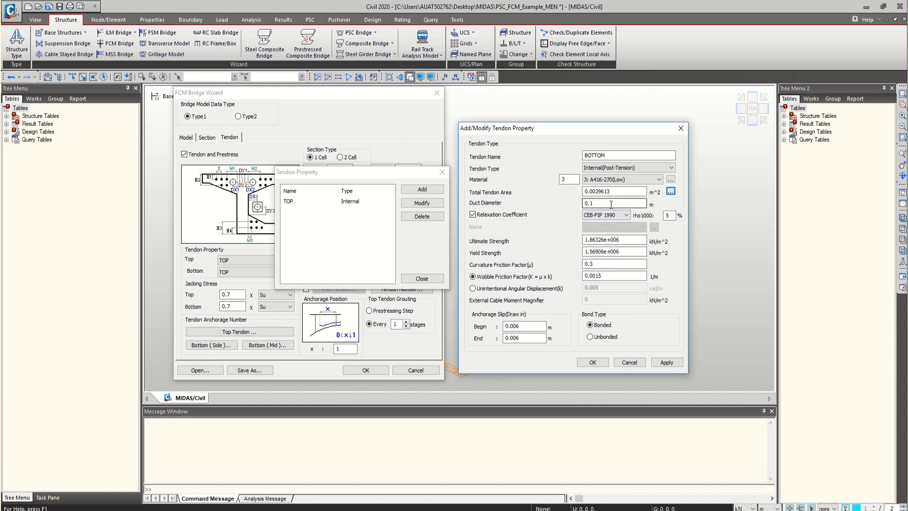
Step: Set the BOTTOM tendon's duct diameter to 0.15 m and finish defining the tendon properties
key("Tab")
type("0.15")
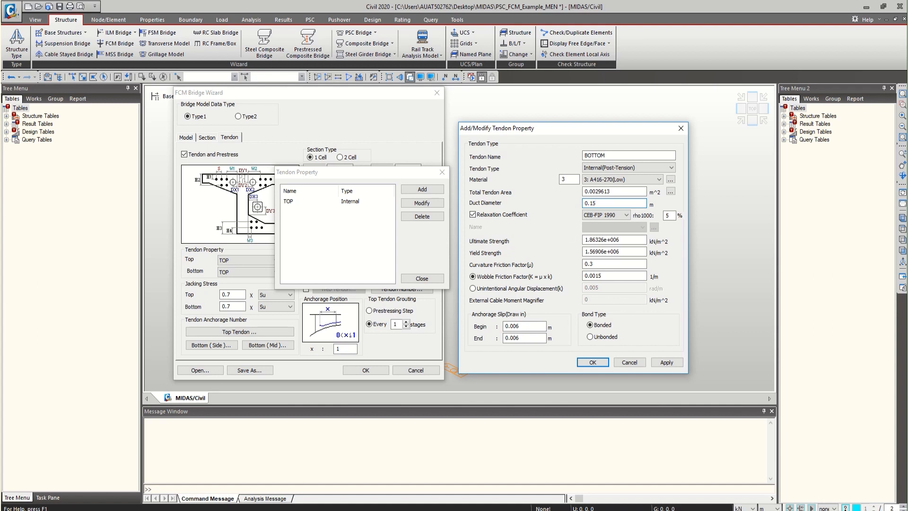
left_click(597, 366)
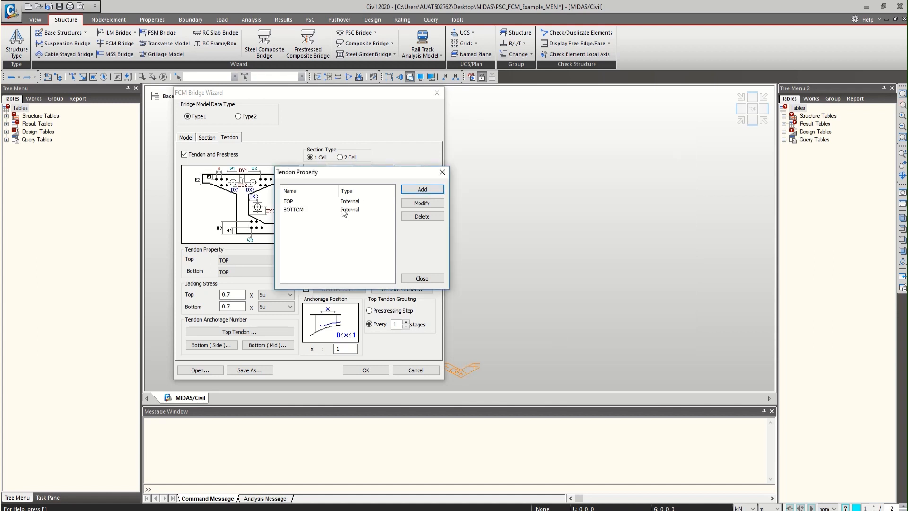
left_click(418, 279)
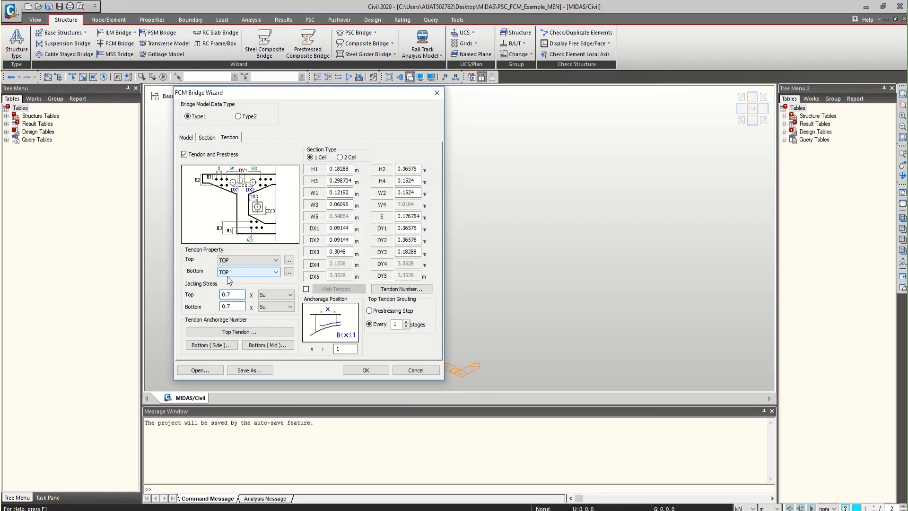
Step: Set the wizard's bottom tendon jacking stress to 0.72 Su
left_click(240, 307)
type("2")
Step: Open the online manual's FCM Bridge page and read through its descriptions of the wizard inputs
key("F1")
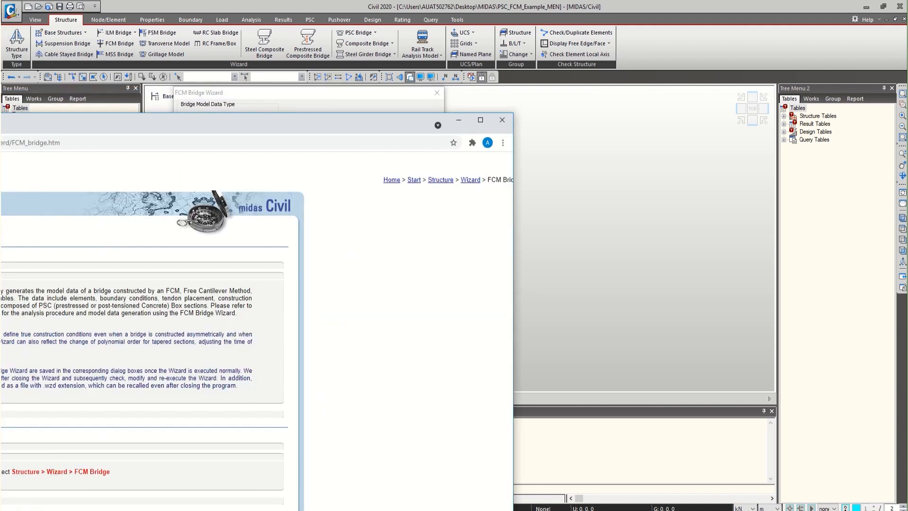
left_click_drag(0, 126, 197, 1)
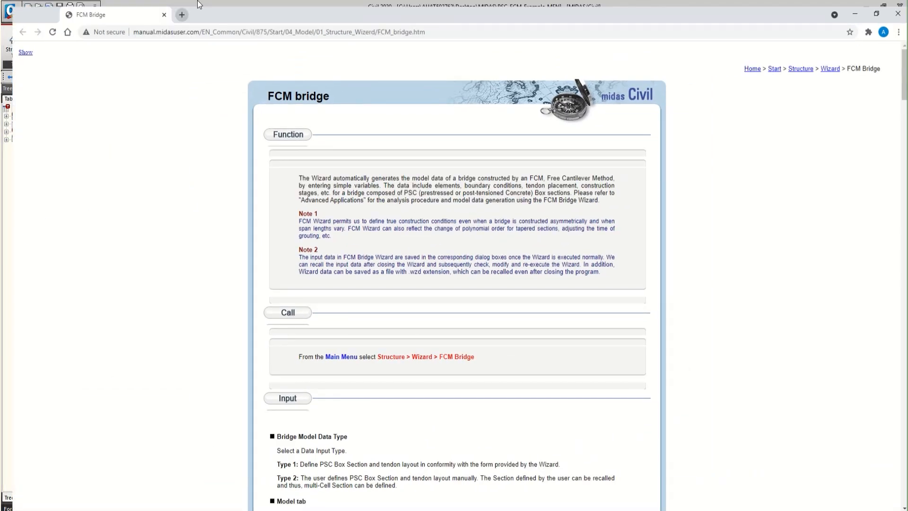
scroll(331, 190, "down", 10)
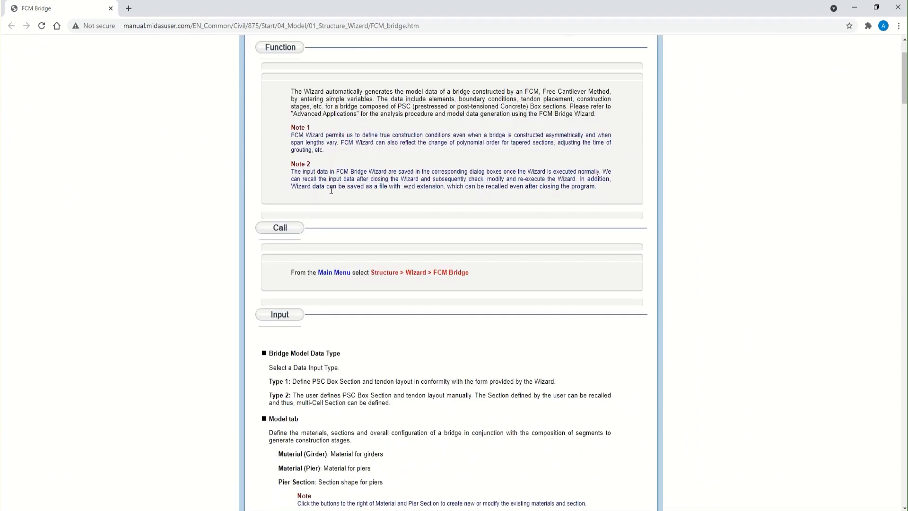
scroll(331, 190, "down", 13)
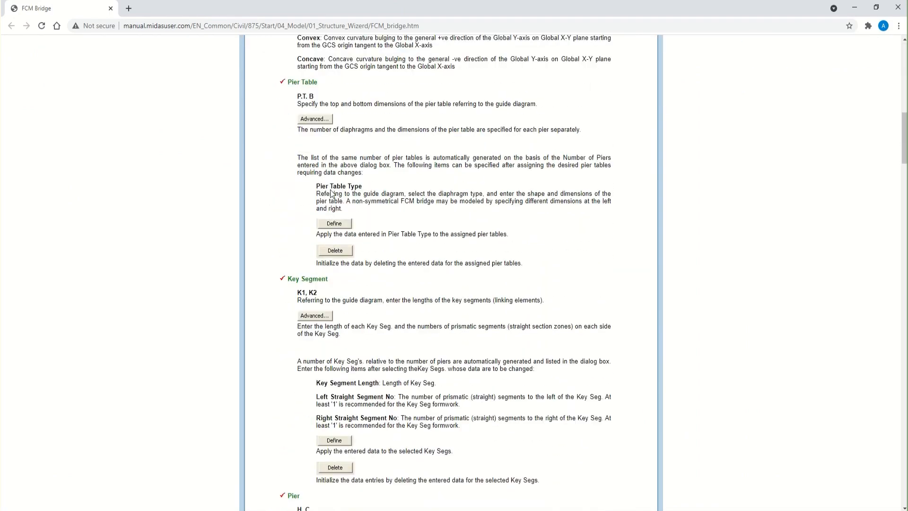
scroll(331, 192, "down", 18)
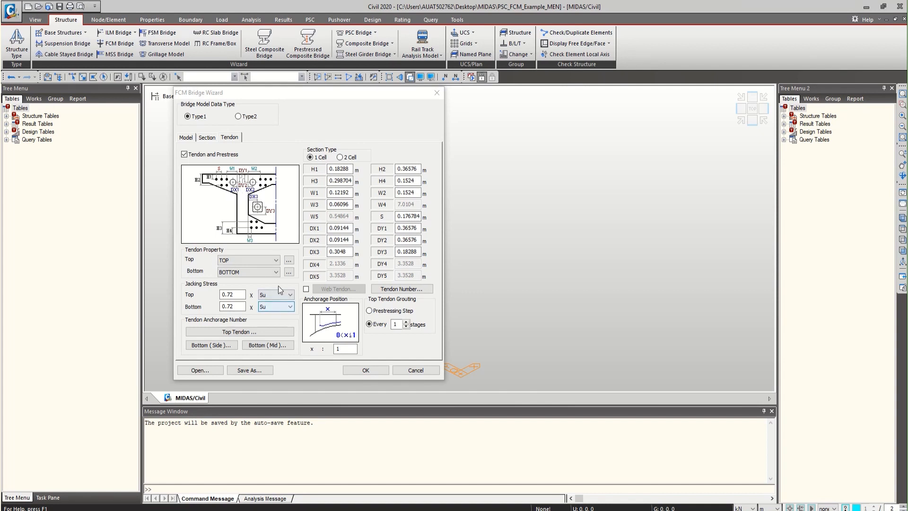
Step: Save the wizard data as EXAMPLE1 and load EXAMPLE1.wzd back into the wizard
left_click(267, 369)
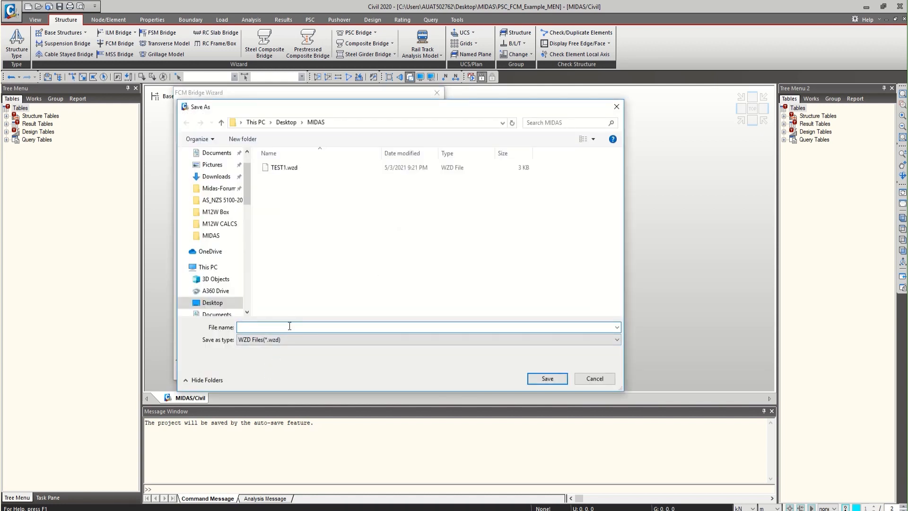
type("EXAMPLE1")
key("Return")
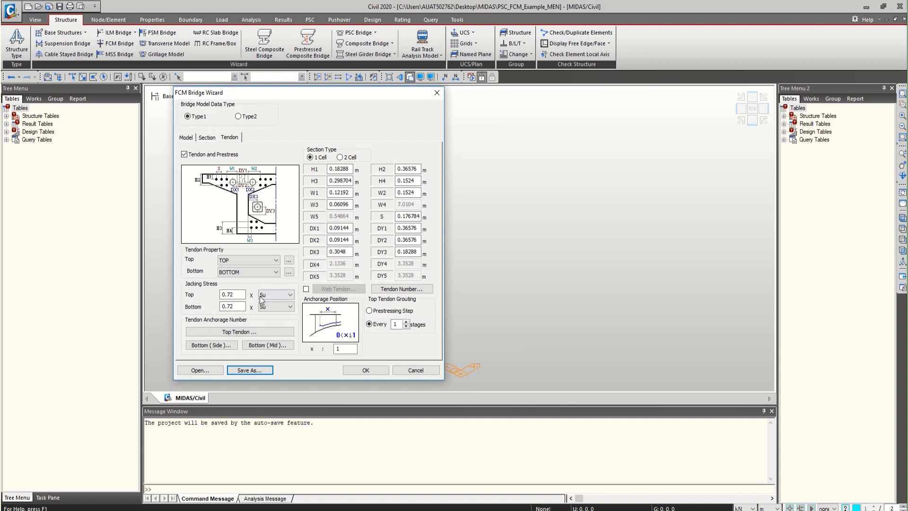
left_click(213, 370)
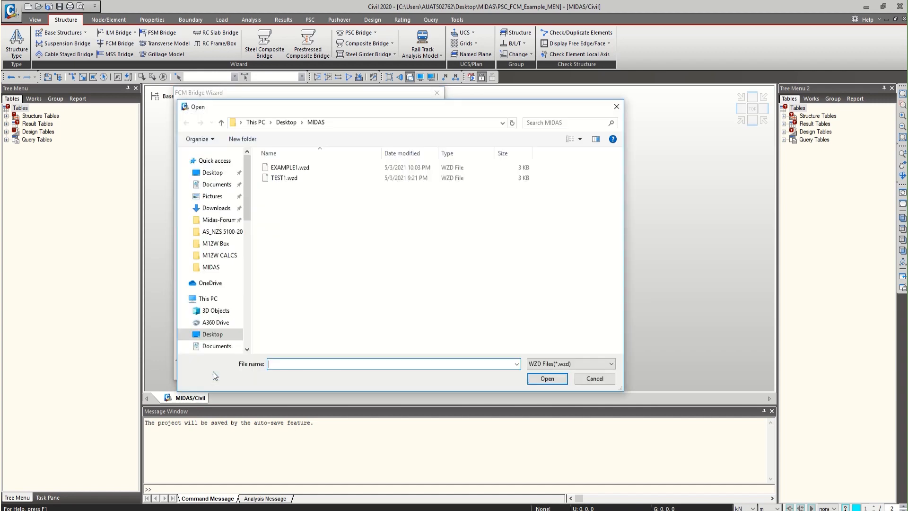
double_click(327, 167)
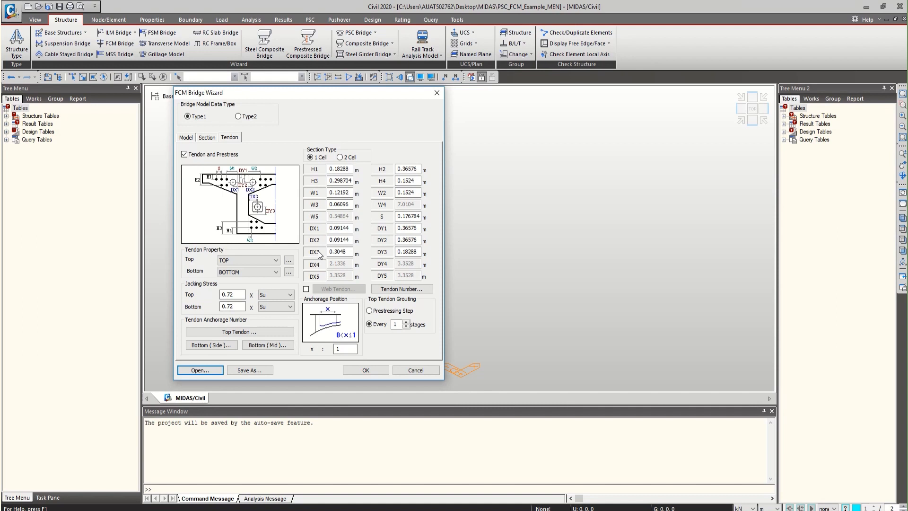
Step: Generate the bridge model from the wizard data and save the project
left_click(374, 370)
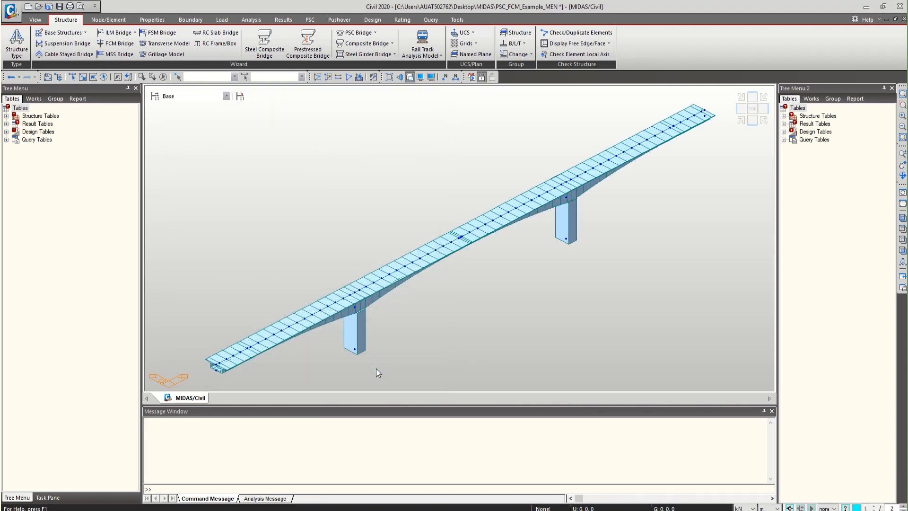
key("ctrl+s")
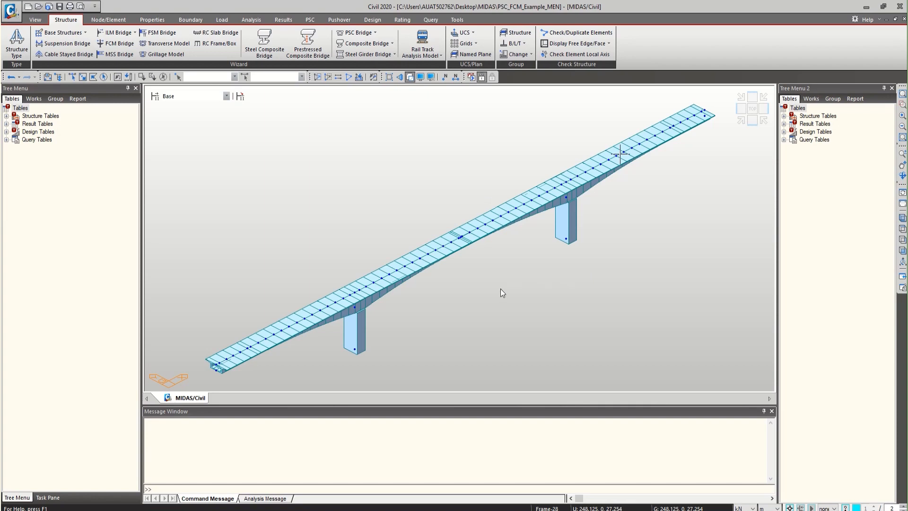
middle_click_drag(489, 290, 486, 268, "ctrl")
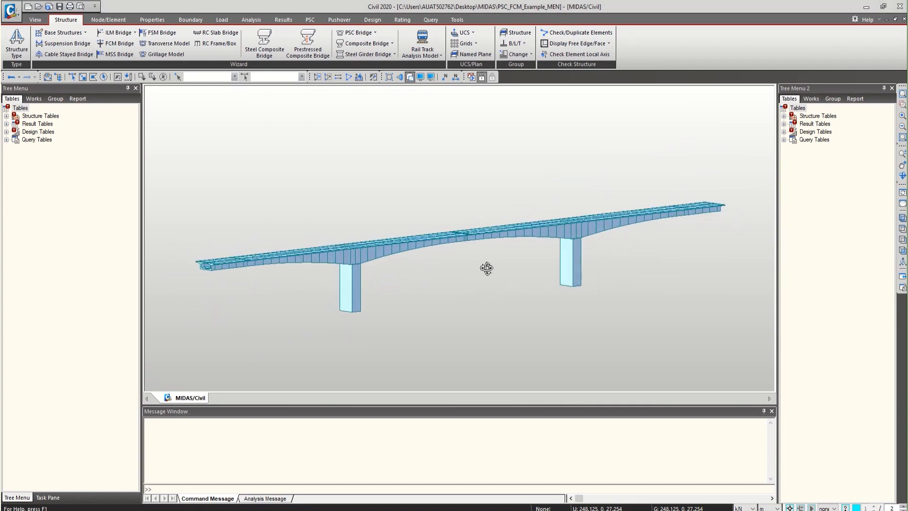
middle_click_drag(483, 234, 466, 262, "ctrl")
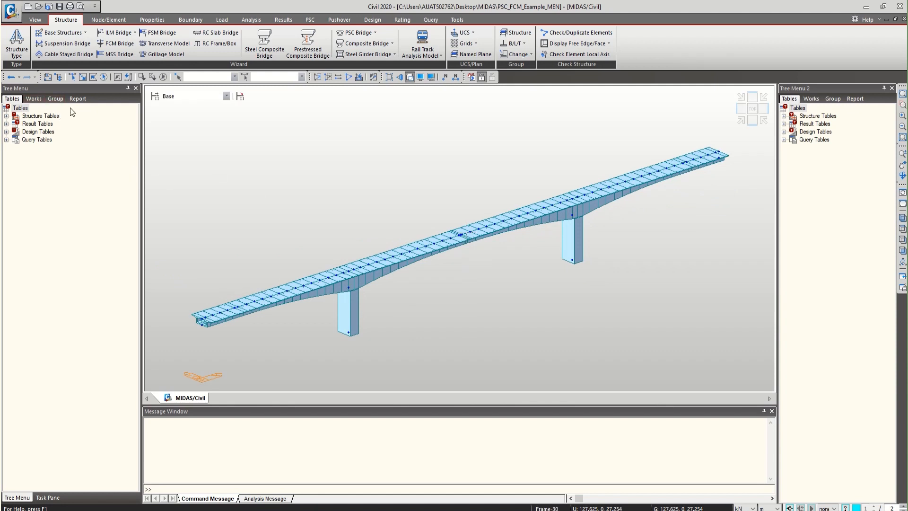
Step: Examine the generated model's sections, supports, the contents of its static load cases and other loads in the works tree
left_click(41, 102)
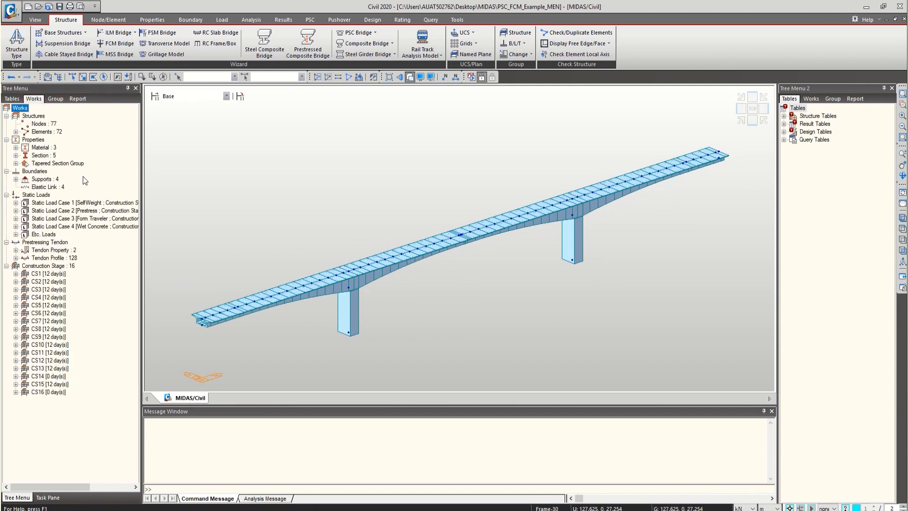
left_click(16, 155)
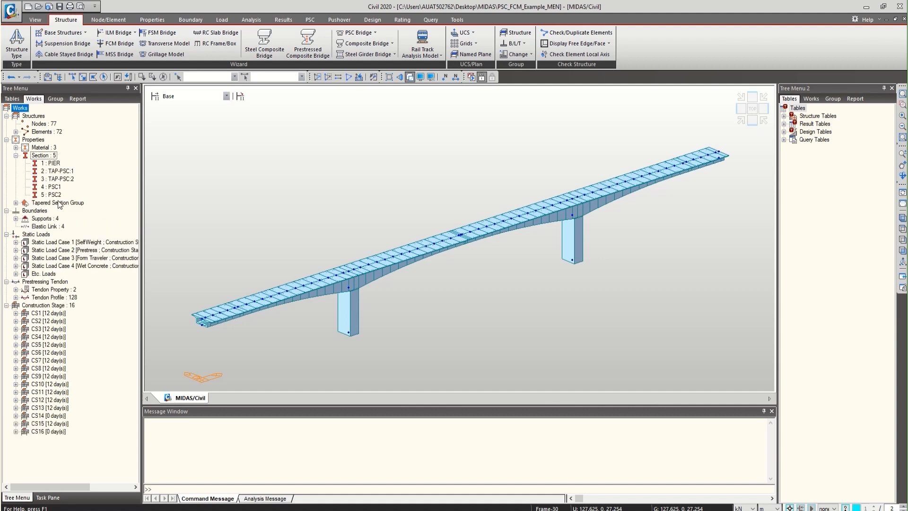
left_click(16, 218)
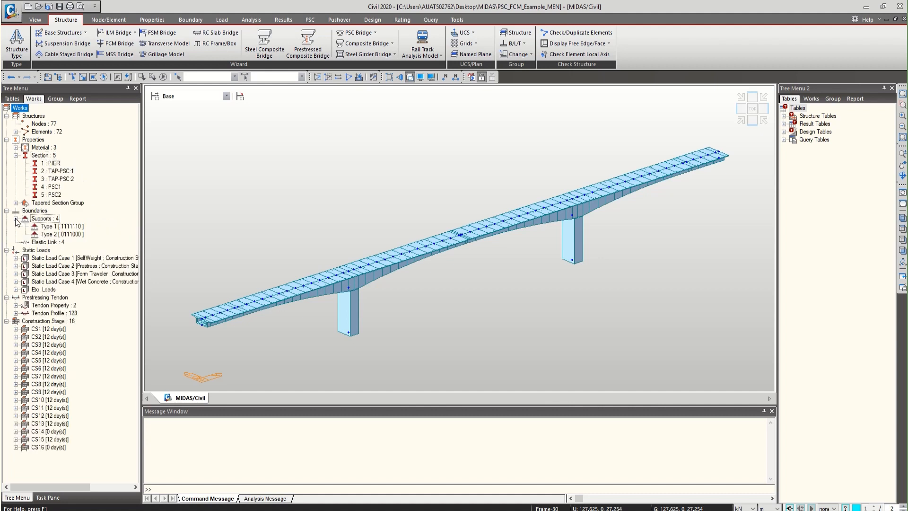
left_click(16, 258)
left_click(17, 274)
left_click(17, 289)
left_click(16, 306)
left_click(16, 321)
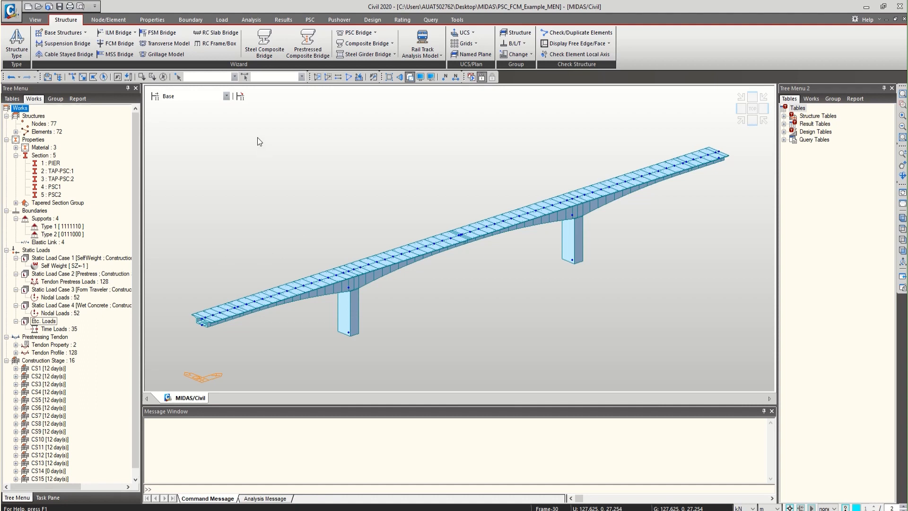
Step: Step through the bridge's construction stages from CS1 to CS16 to examine the cantilever erection sequence
left_click(227, 100)
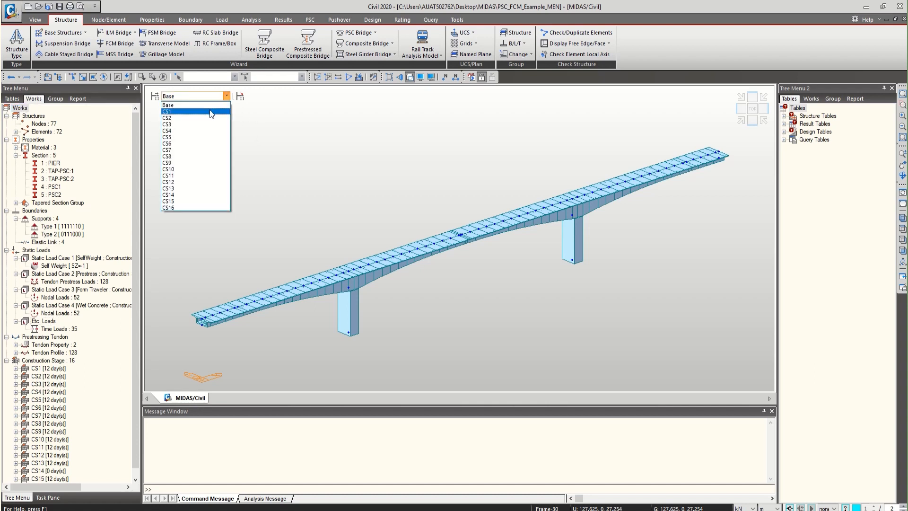
left_click(211, 112)
left_click(226, 96)
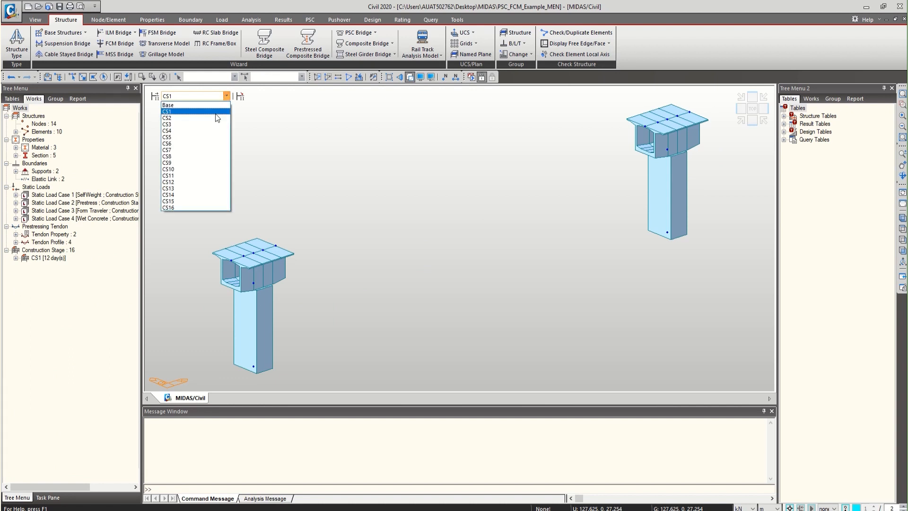
left_click(210, 118)
key("Down")
key("Down")
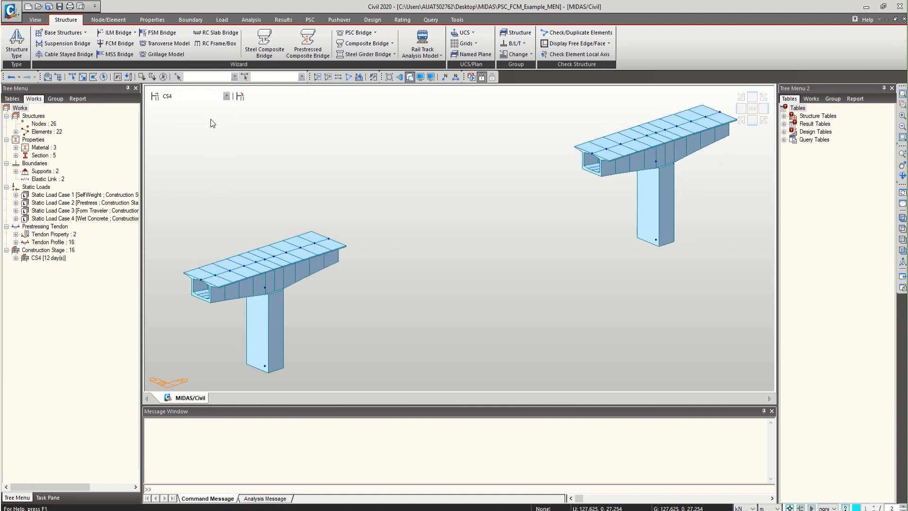
key("Down")
key("Down")
key("Down")
key("Down")
key("Down")
key("Down")
key("Down")
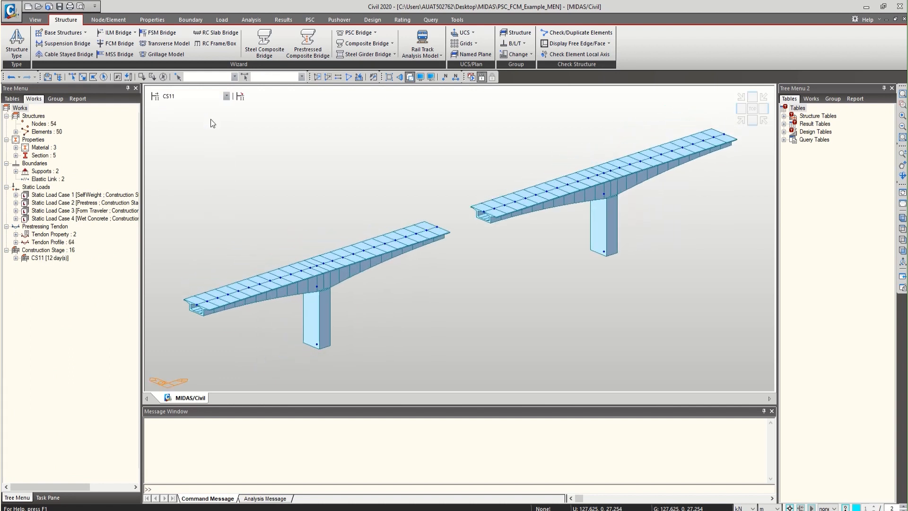
key("Down")
key("Down")
key("Down")
key("Down")
key("Down")
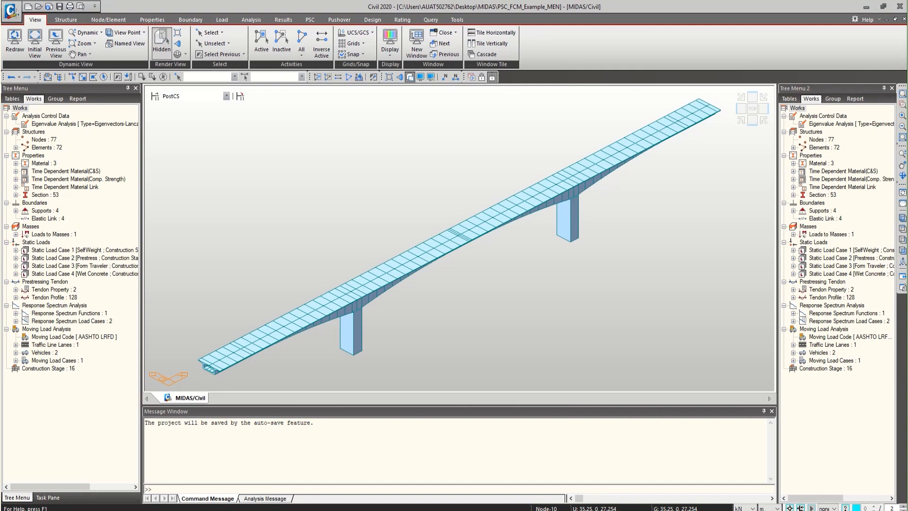
Step: Review the concrete design load combinations and their load case factors in the analysed bridge model
left_click(245, 22)
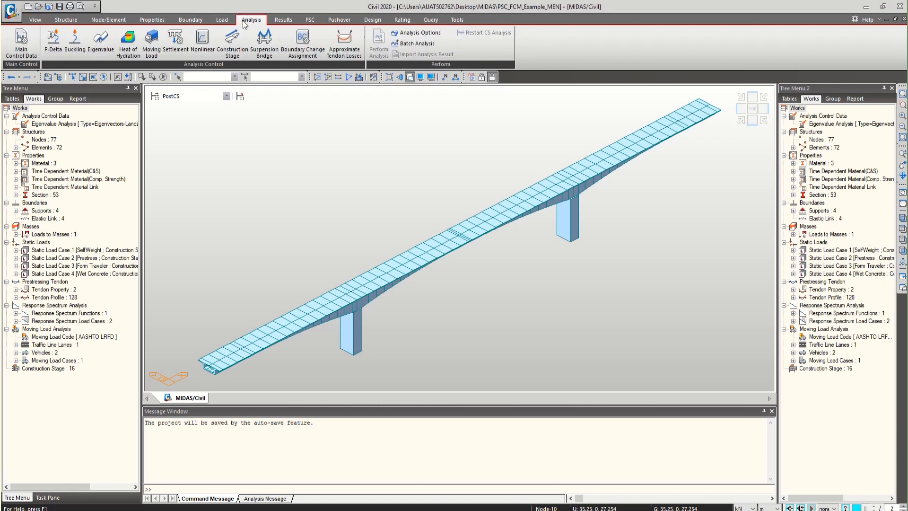
left_click(275, 19)
left_click(22, 43)
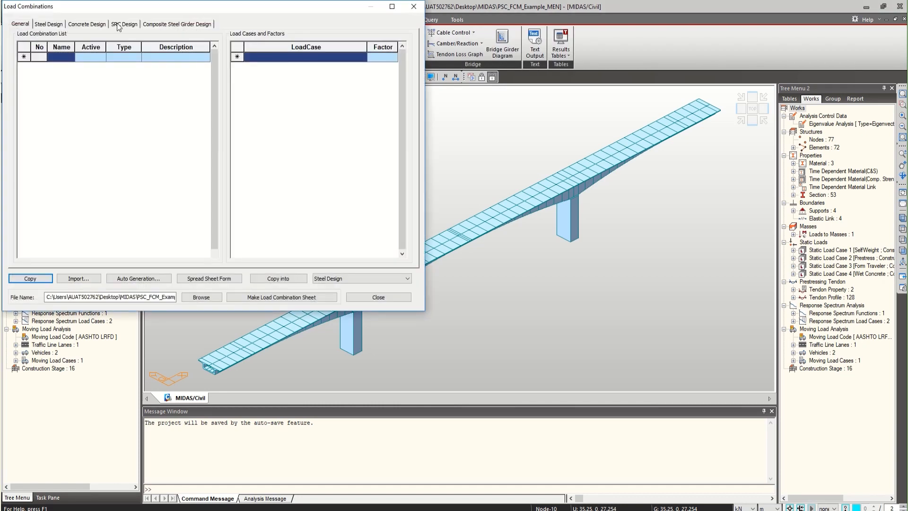
left_click(101, 26)
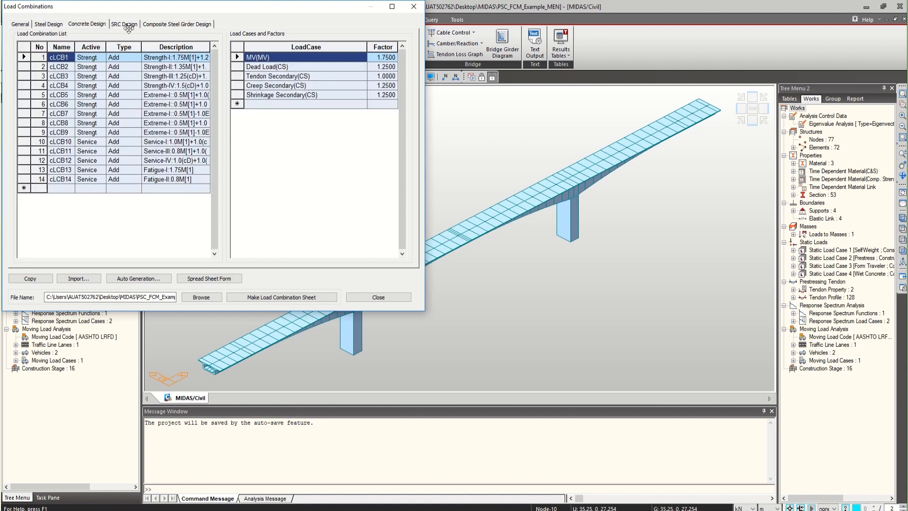
left_click(414, 7)
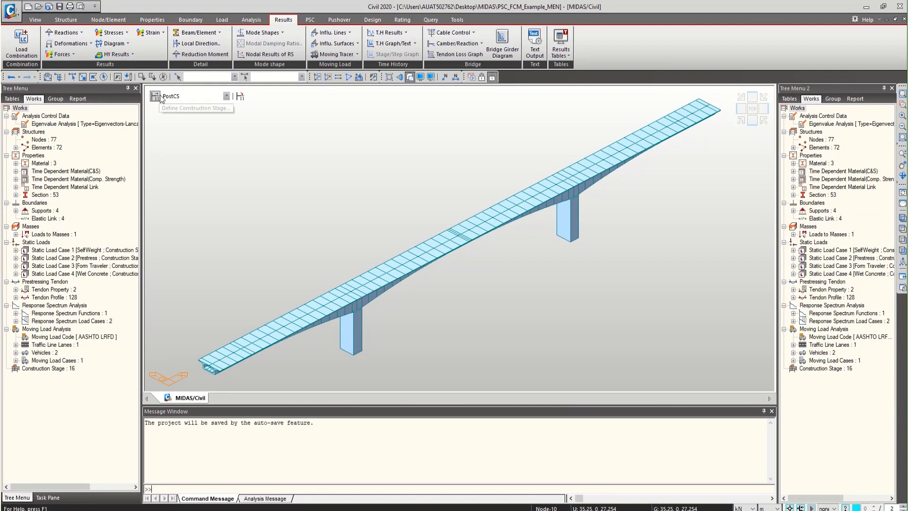
Step: Display the My bending moment beam diagram for load combination CBCmax: cLCB1 and view it in front elevation
left_click(67, 55)
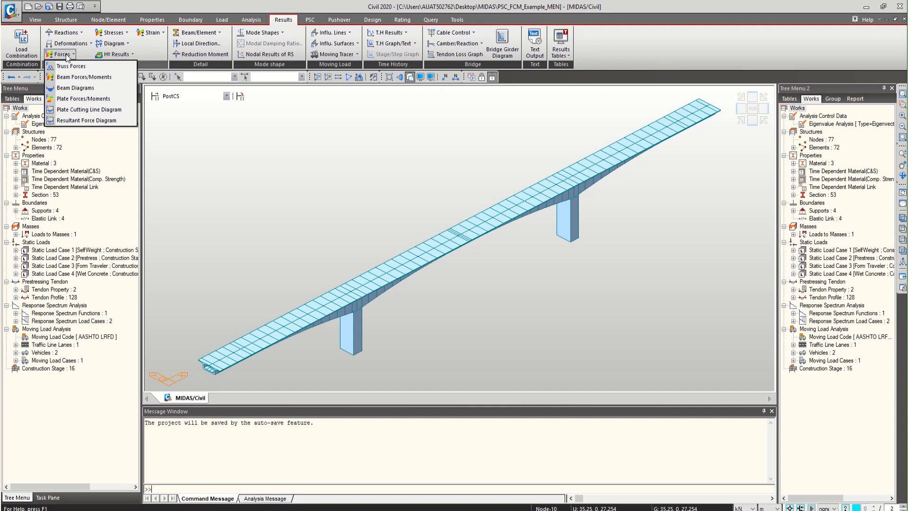
left_click(72, 84)
left_click(75, 137)
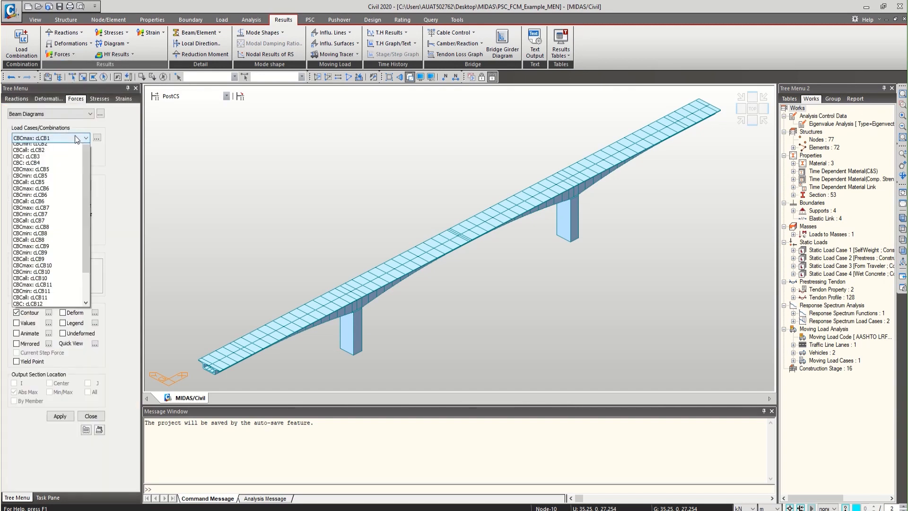
scroll(64, 182, "up", 1)
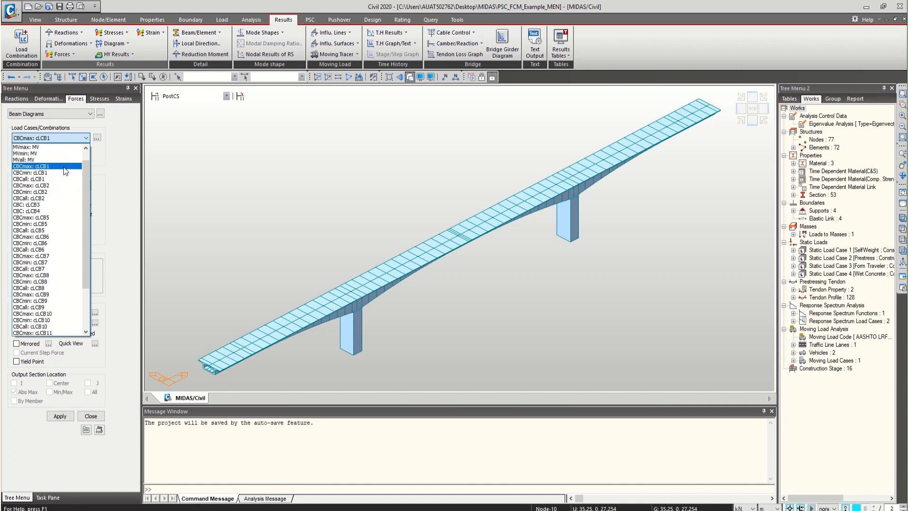
left_click(64, 167)
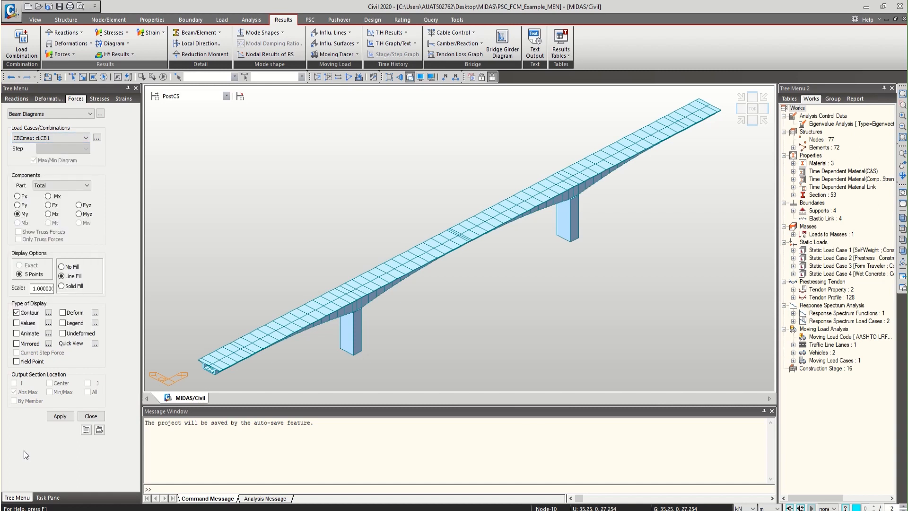
left_click(56, 419)
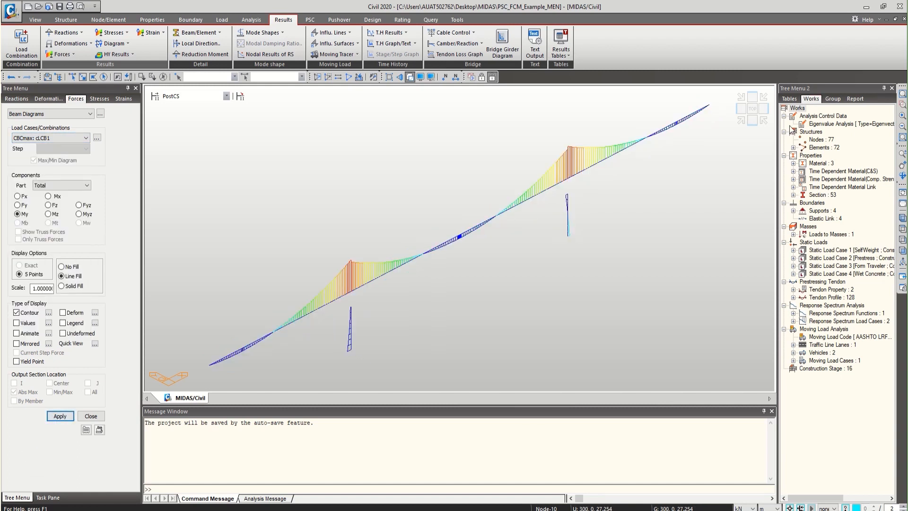
left_click(754, 122)
key("a")
key("Escape")
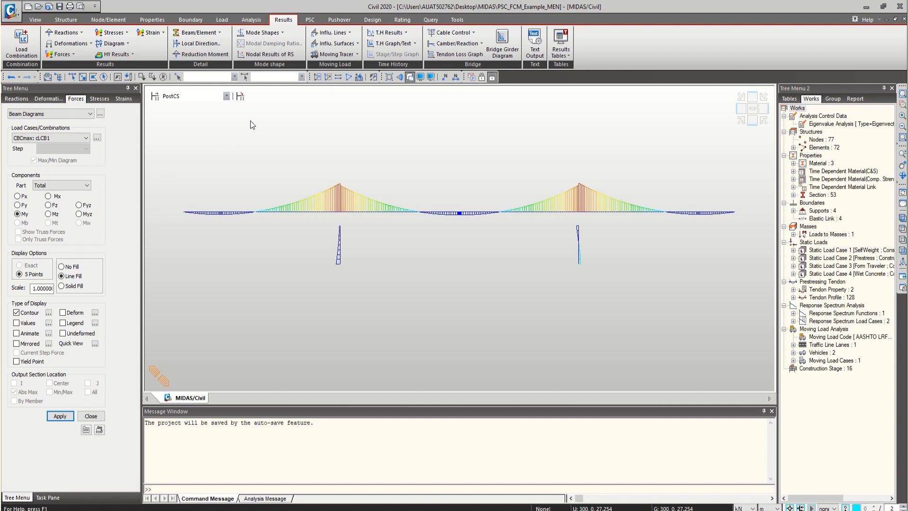
Step: Set the PSC design code to AASHTO-LRFD17
left_click(309, 22)
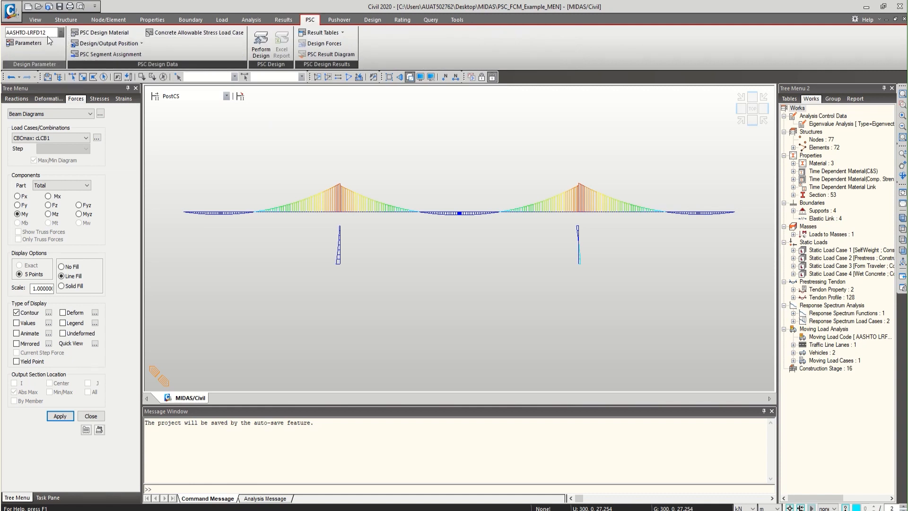
left_click(63, 32)
scroll(58, 67, "up", 2)
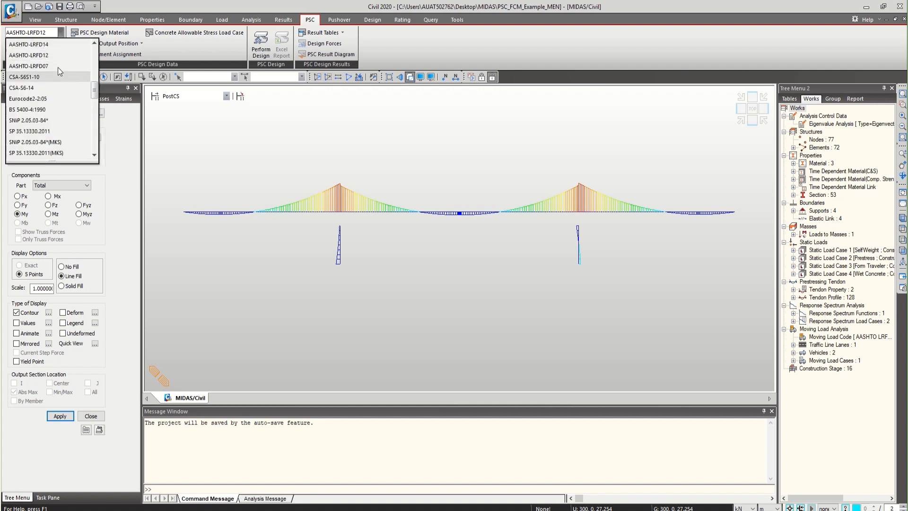
scroll(58, 67, "up", 1)
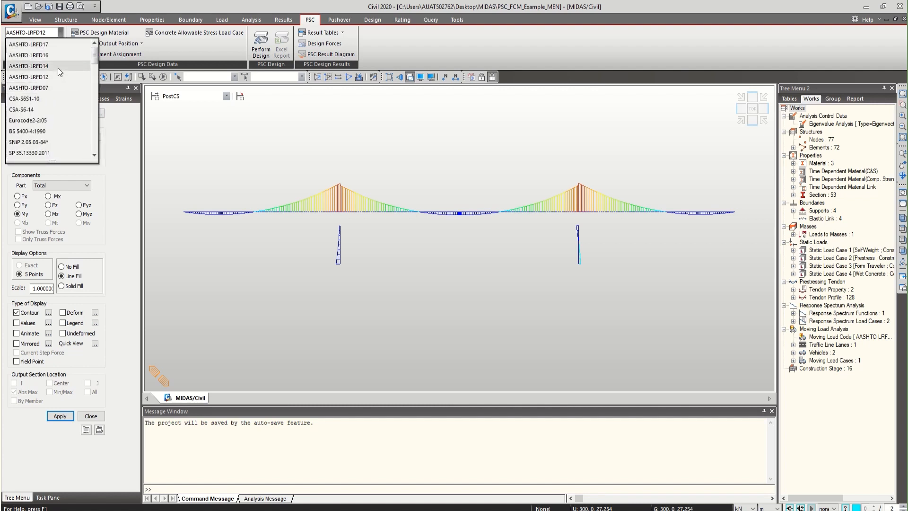
left_click(47, 45)
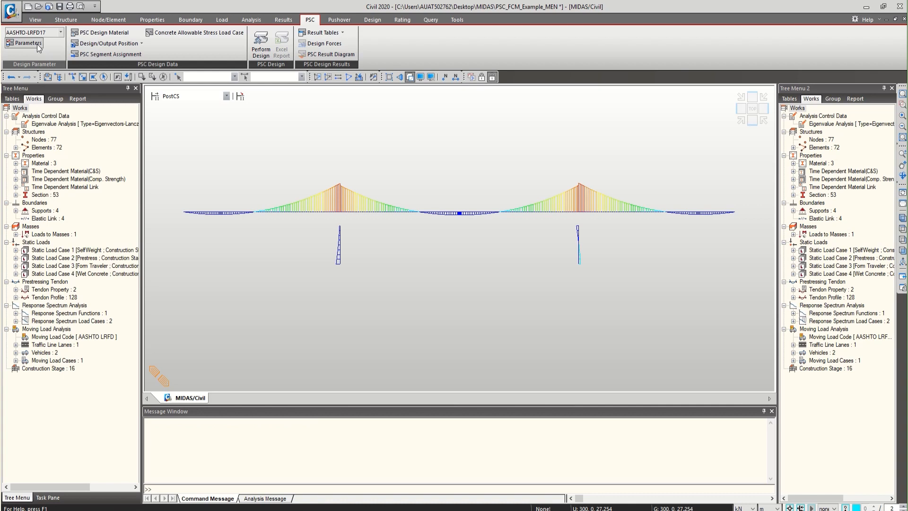
Step: Enable all output checks for construction stage, service and factored loads in the PSC design parameters
left_click(37, 46)
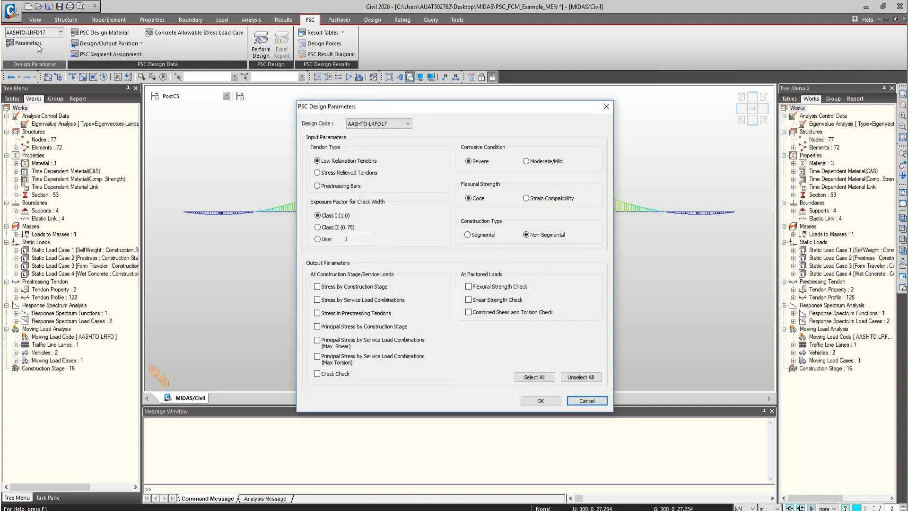
left_click_drag(424, 107, 401, 101)
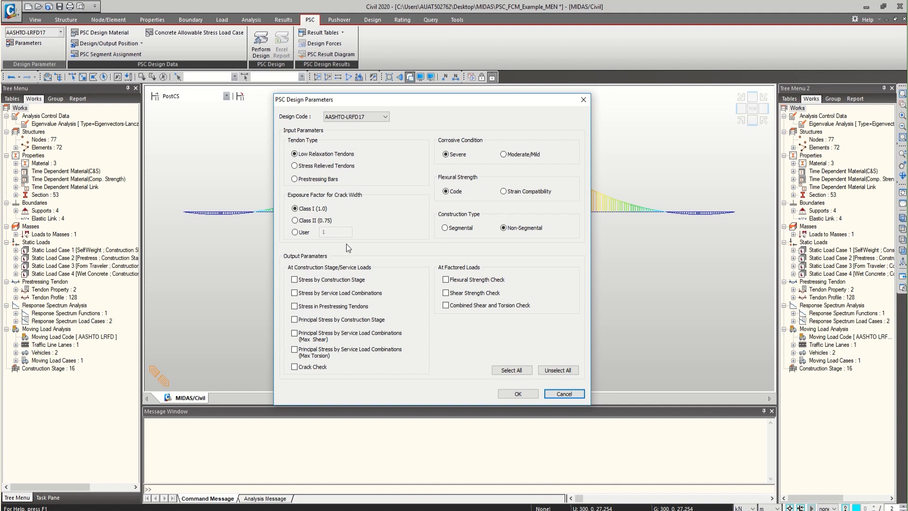
left_click(508, 373)
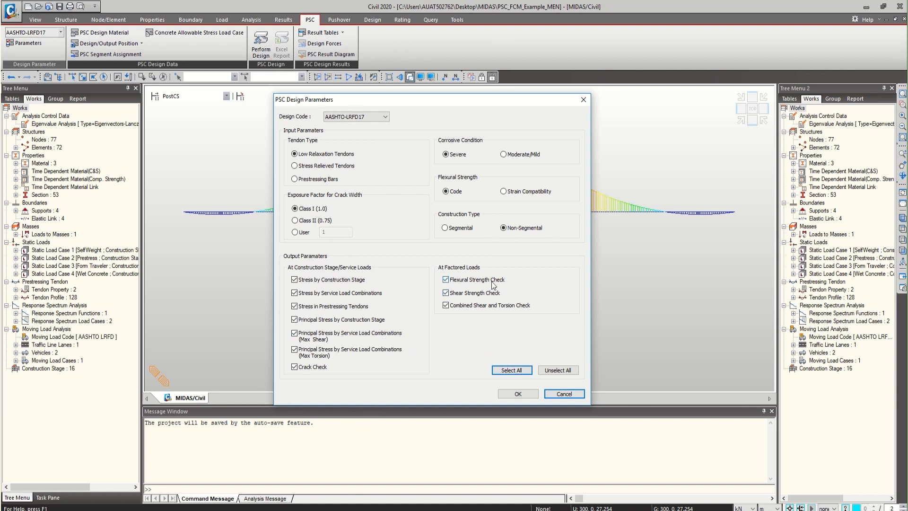
left_click(526, 392)
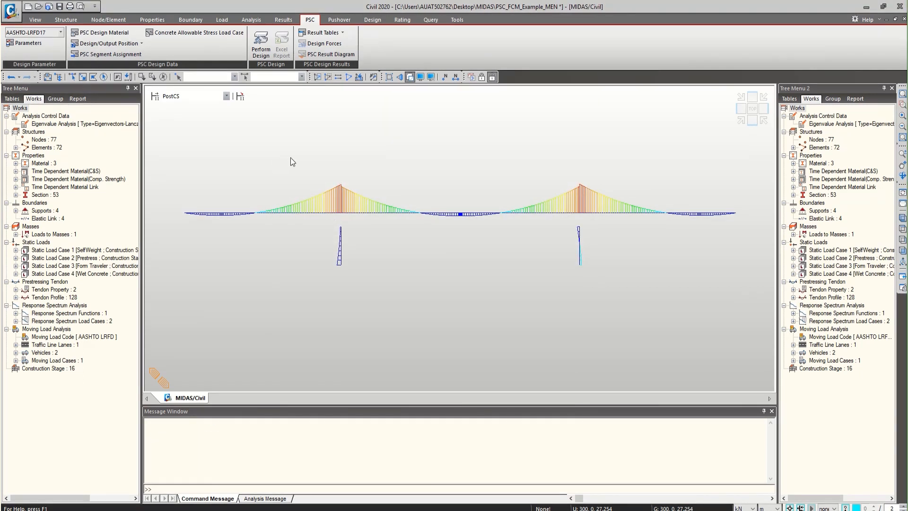
Step: Assign ASTM(RC) rebar to the Grade C6000 PSC design material, with Grade 60 for both main rebar and sub-rebar
left_click(120, 34)
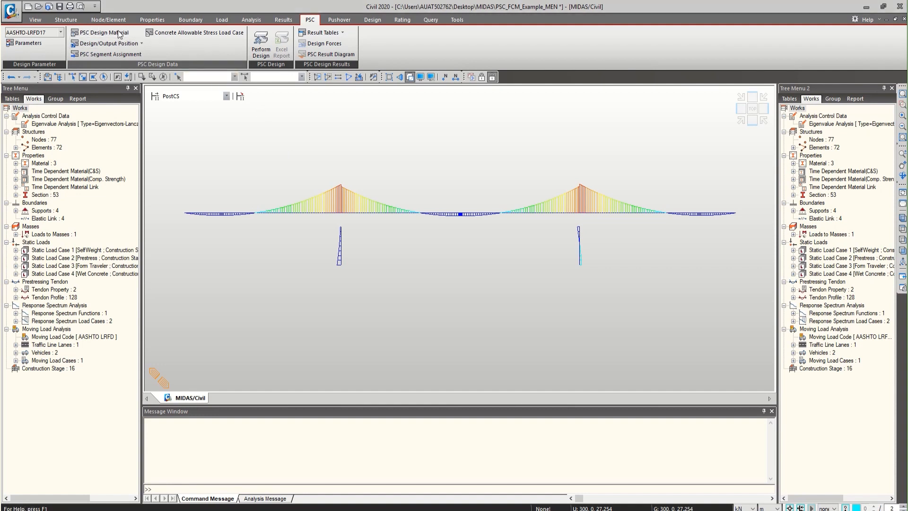
left_click_drag(446, 165, 378, 141)
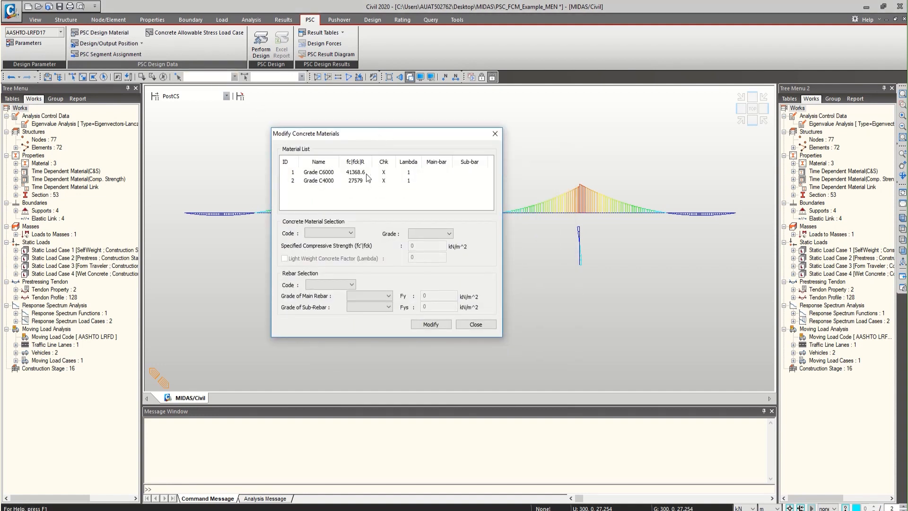
left_click(335, 174)
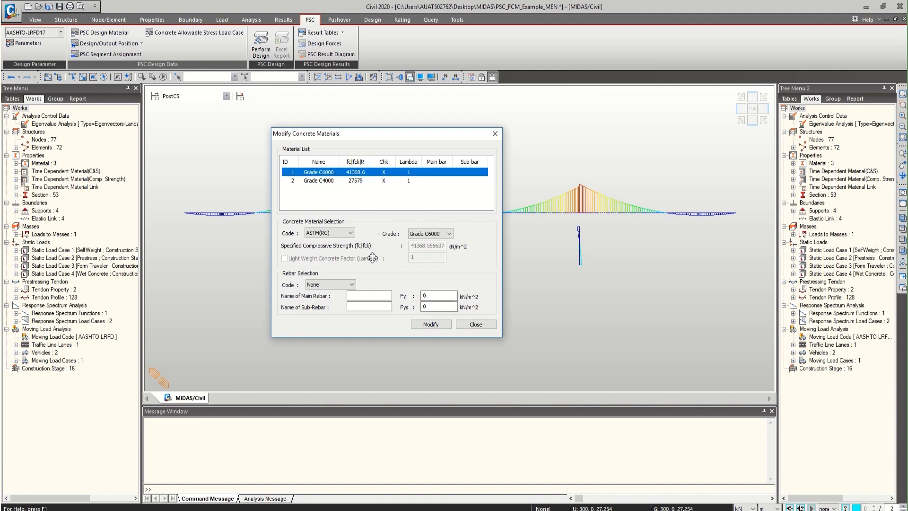
left_click(331, 284)
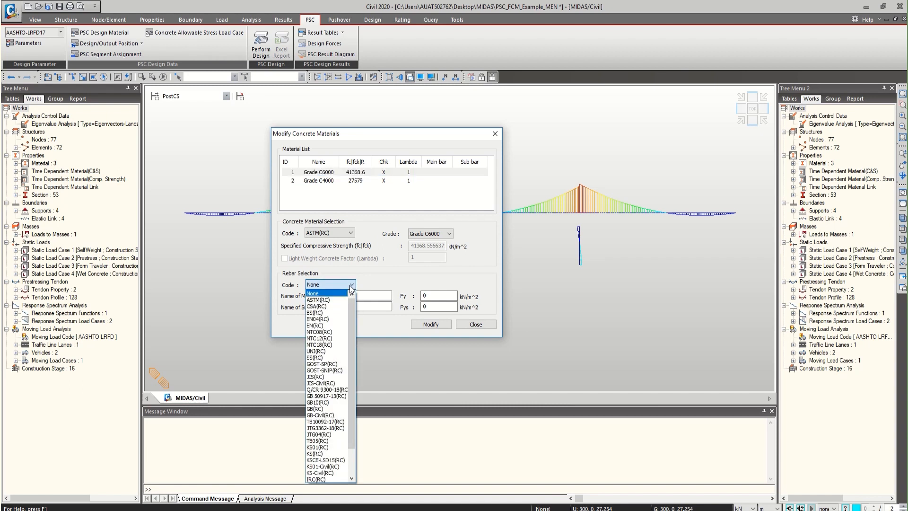
left_click(318, 300)
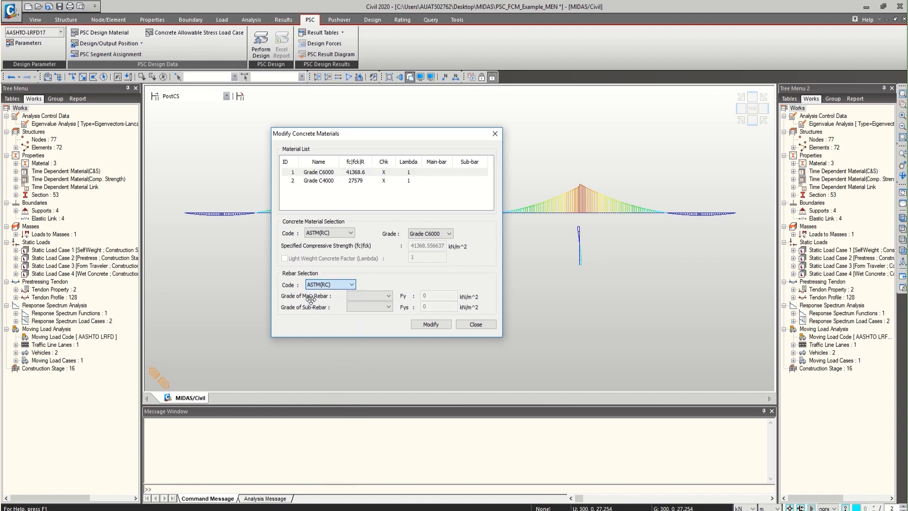
left_click(368, 297)
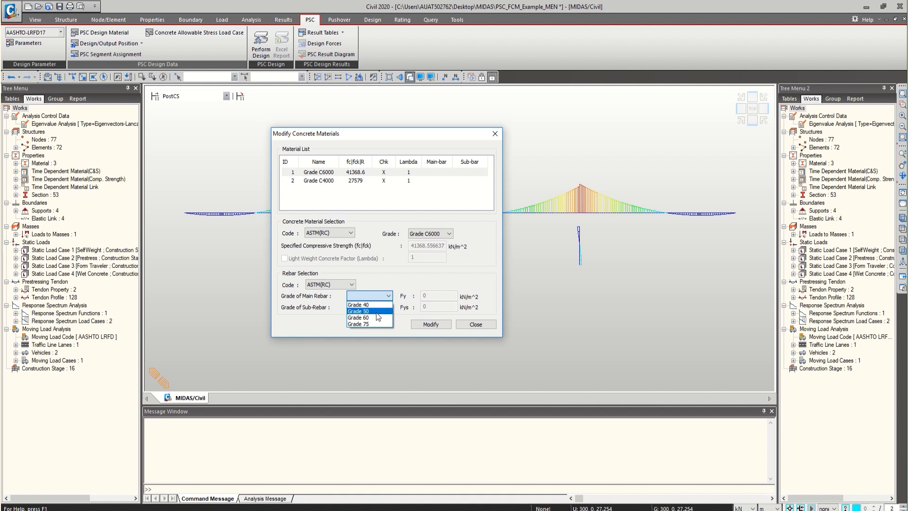
left_click(374, 317)
left_click(378, 307)
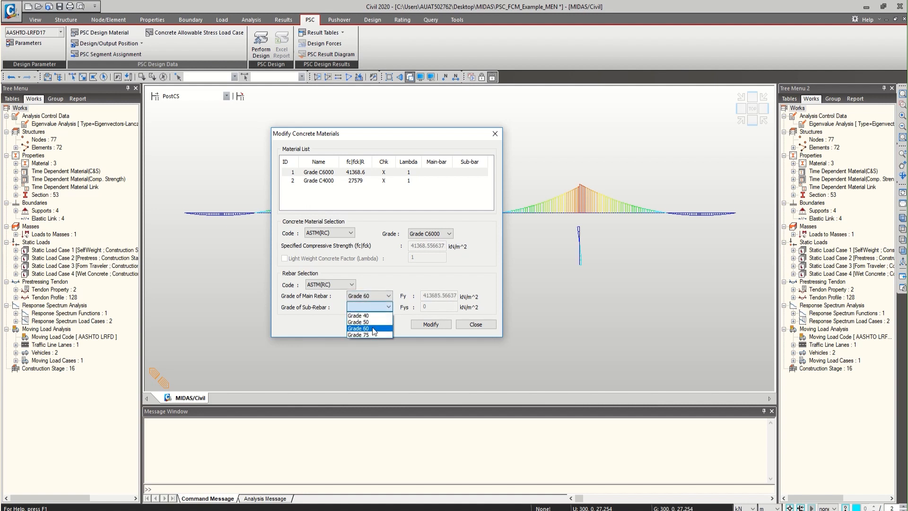
left_click(373, 328)
left_click(430, 324)
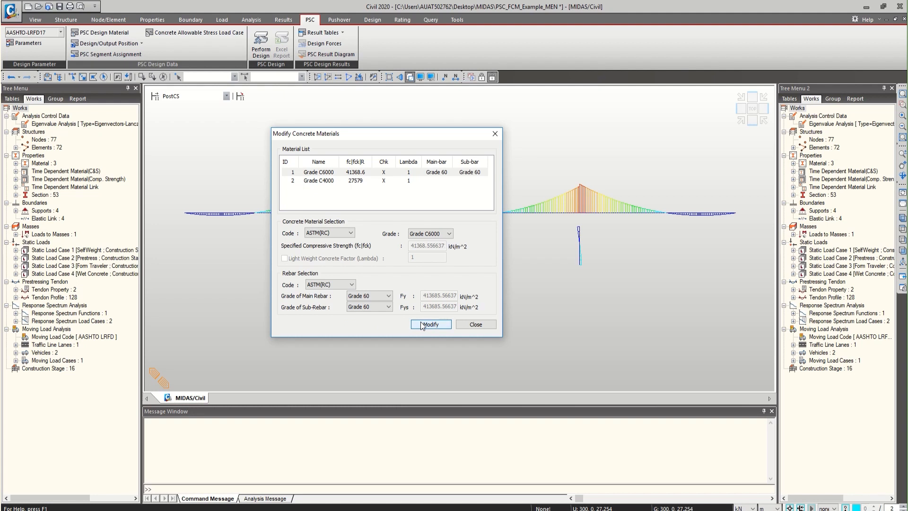
Step: Assign ASTM(RC) Grade 60 main rebar and sub-rebar to the Grade C4000 design material and finish the material changes
left_click(336, 181)
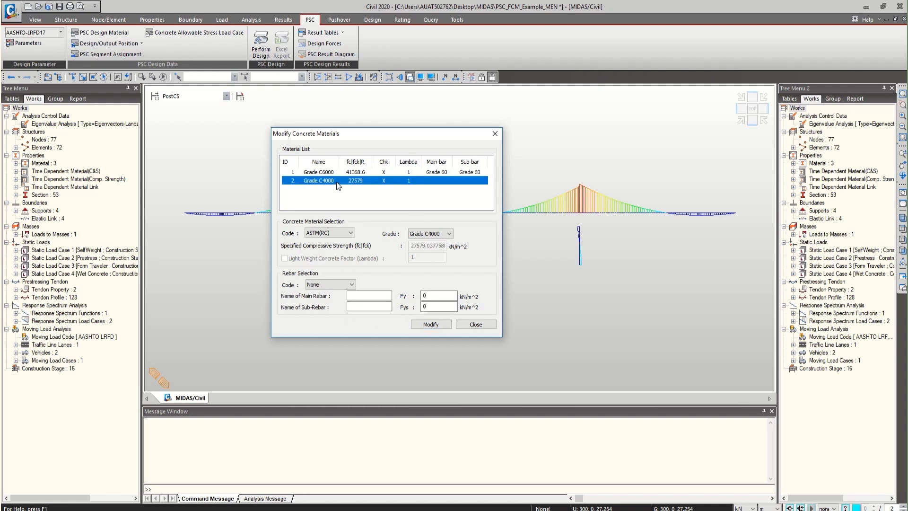
left_click(345, 282)
left_click(339, 299)
left_click(362, 295)
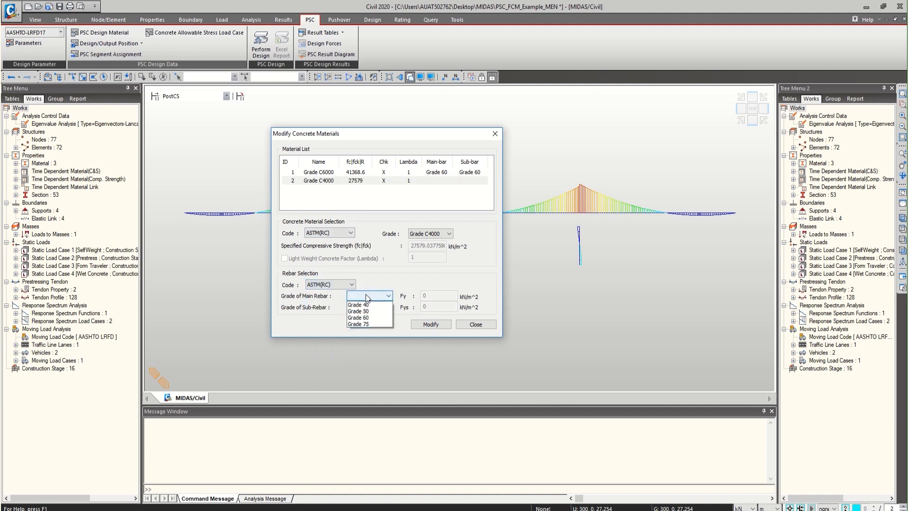
left_click(364, 317)
left_click(371, 308)
left_click(371, 328)
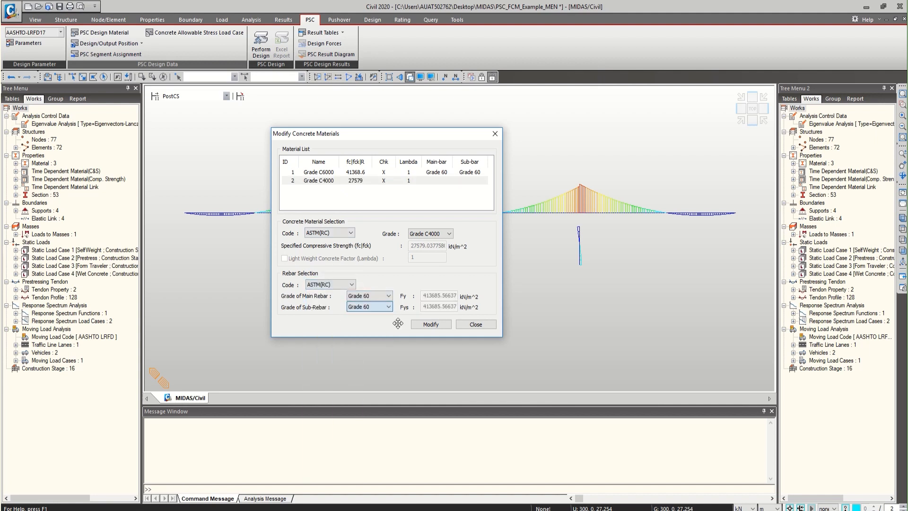
left_click(419, 325)
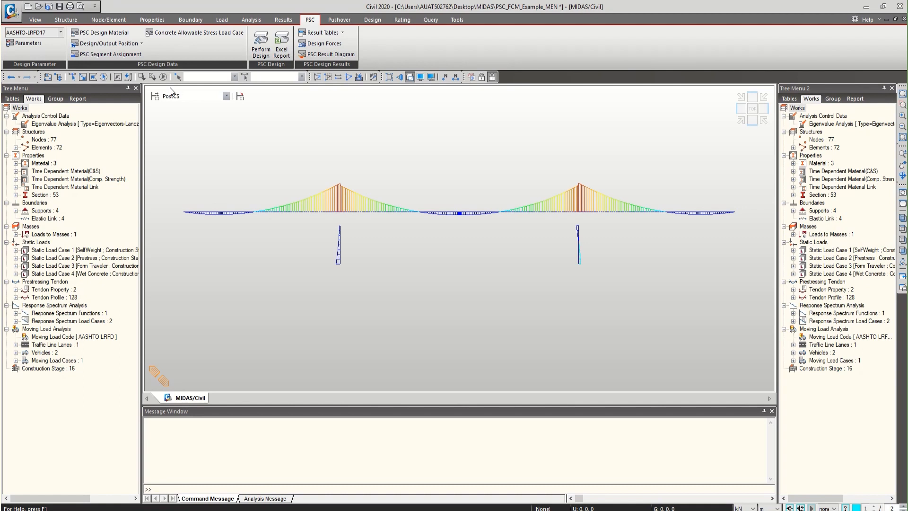
Step: Apply PSC design positions at I & J for moment and shear to all the girder elements, 1 to 70
left_click(134, 44)
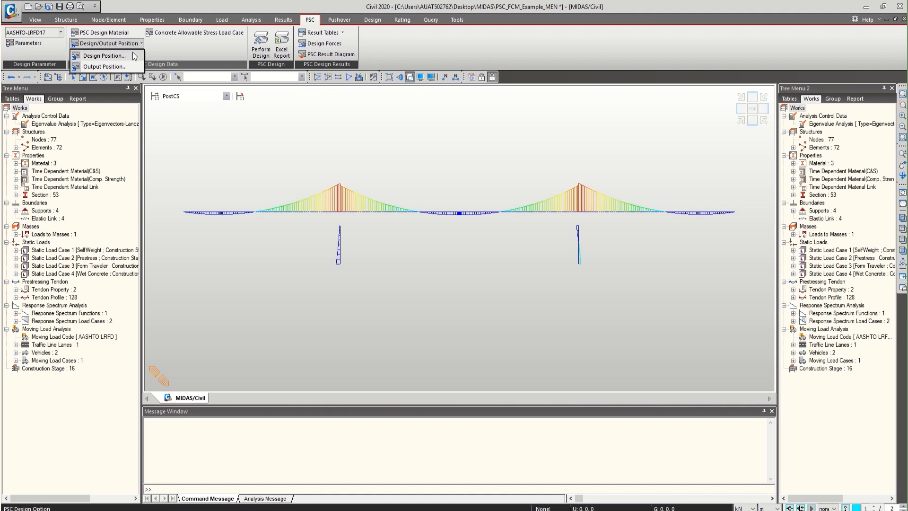
left_click(134, 55)
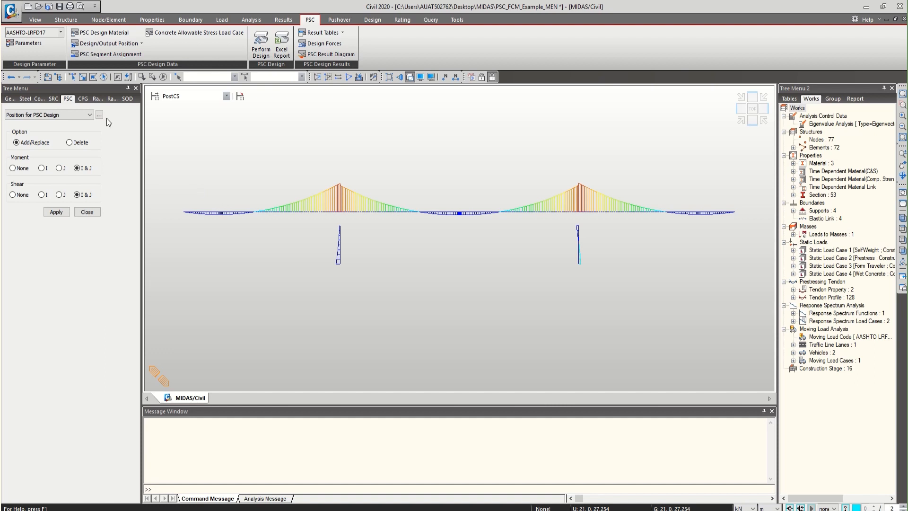
left_click(82, 77)
left_click_drag(174, 198, 744, 231)
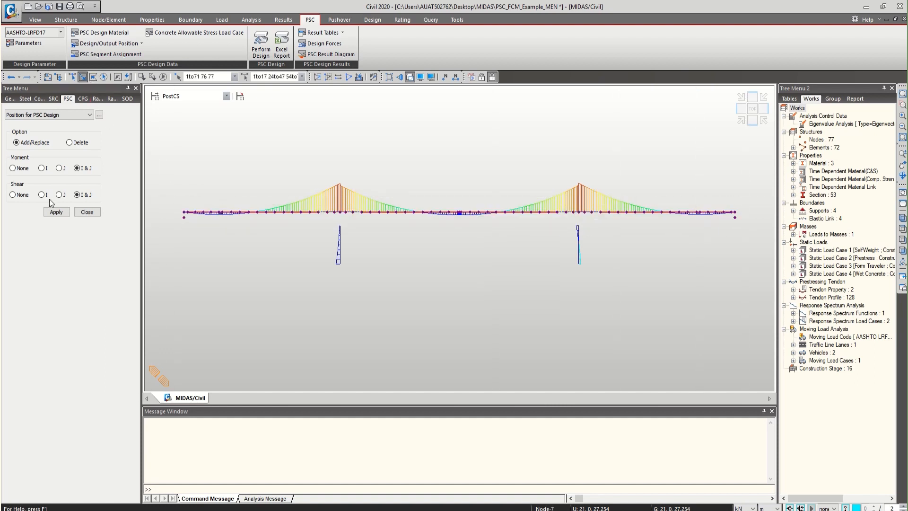
left_click_drag(173, 189, 745, 240)
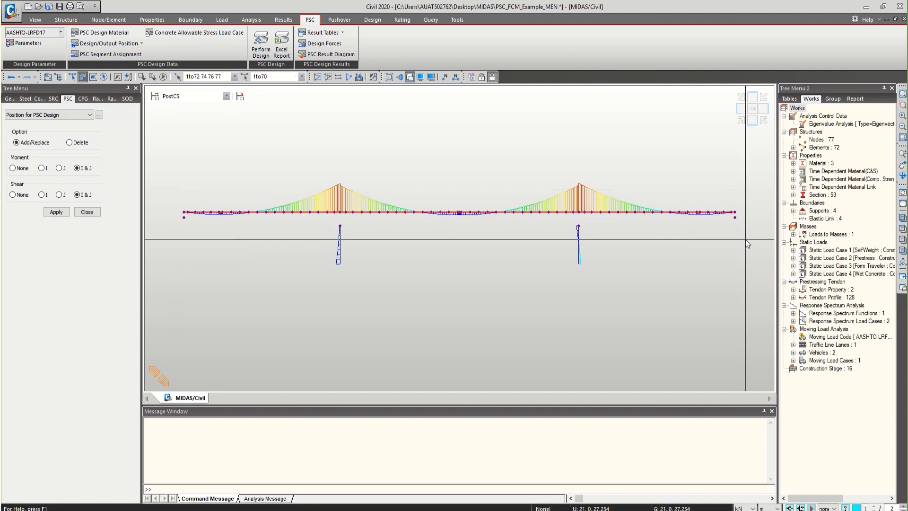
left_click(59, 213)
left_click(88, 213)
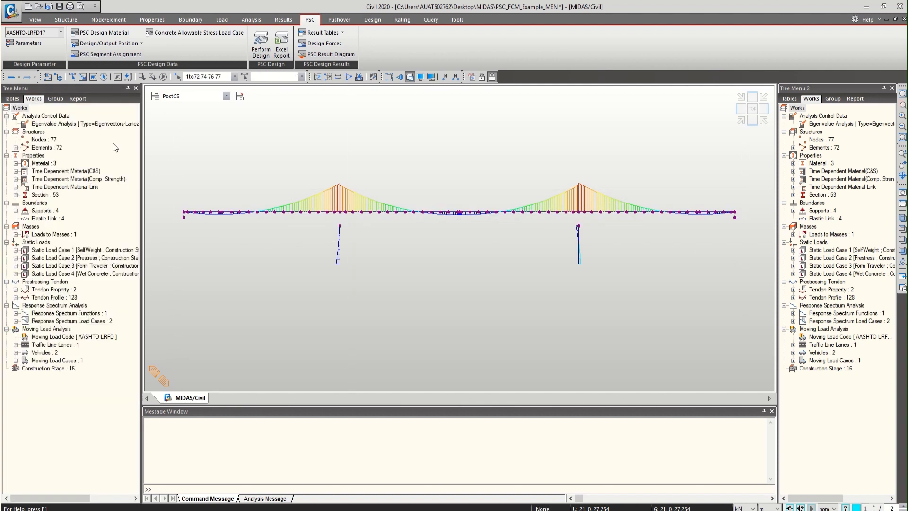
Step: Apply PSC output positions at I & J for positive and negative moment, shear and torsion strength to girder elements 1 to 70
left_click(129, 45)
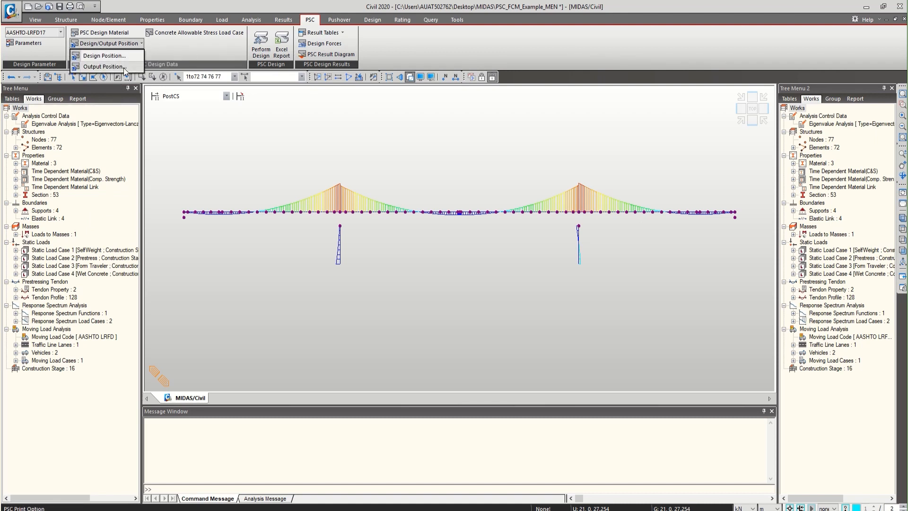
left_click(123, 68)
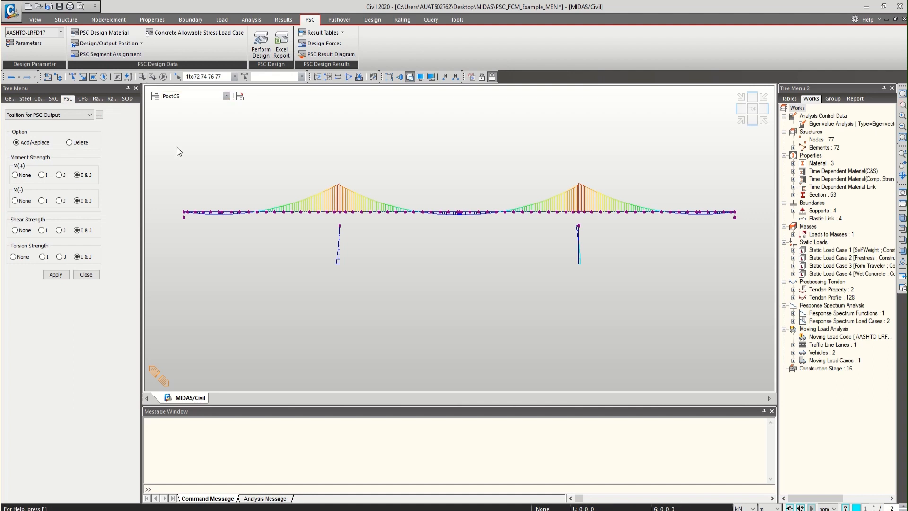
left_click(80, 80)
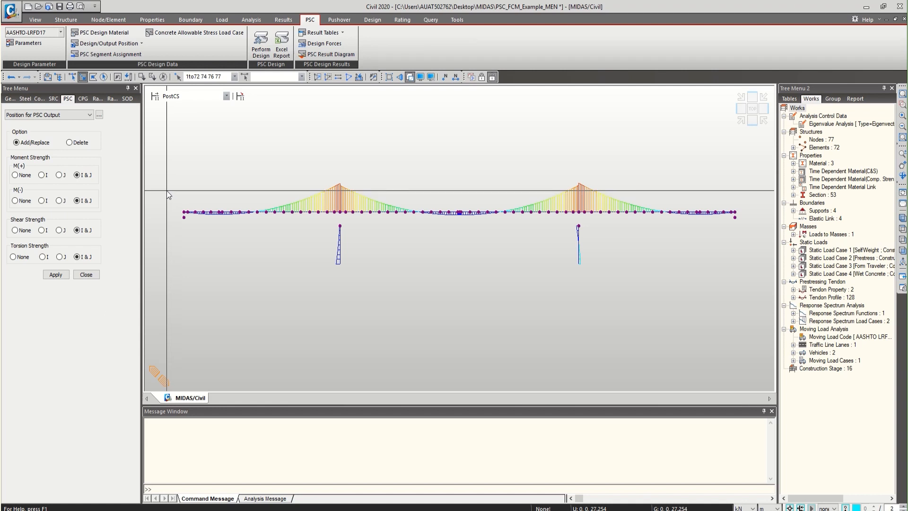
left_click_drag(167, 191, 748, 232)
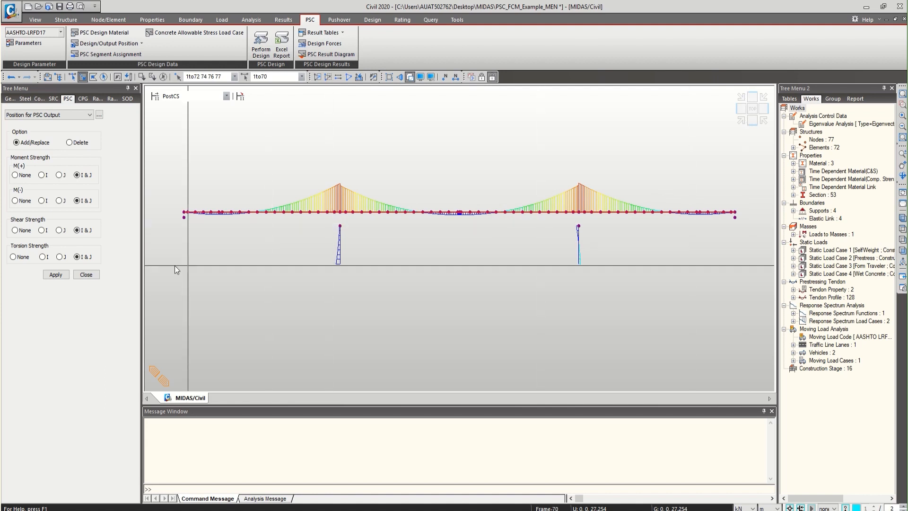
left_click(56, 275)
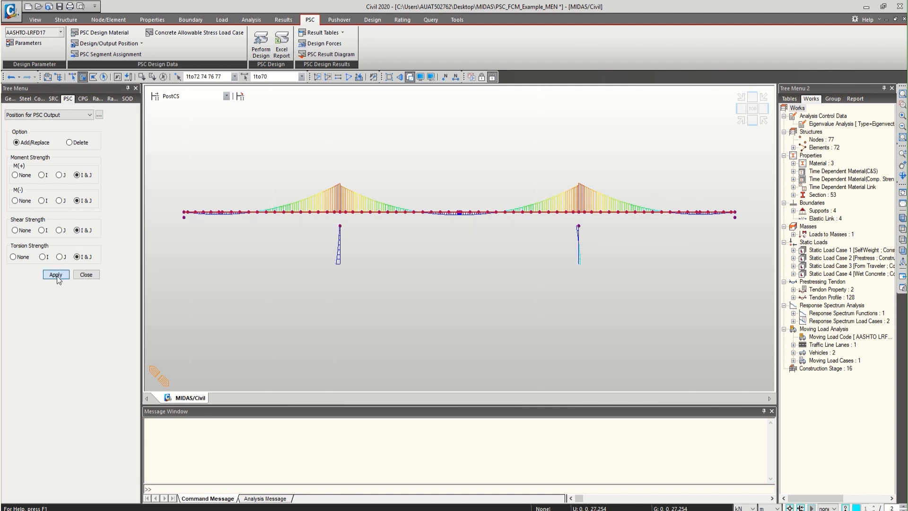
left_click(86, 274)
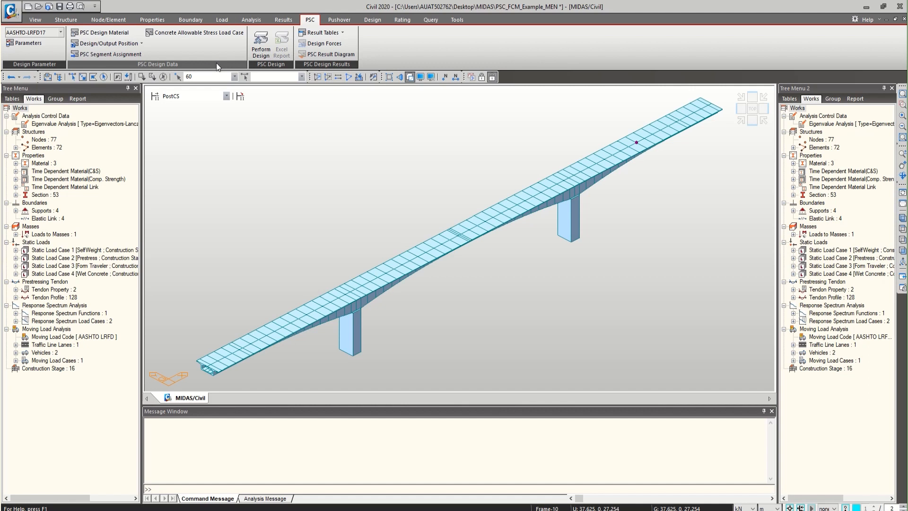
Step: Perform the PSC design and review the flexure strength check table for elements 1 to 70, both parts, positive and negative
left_click(261, 43)
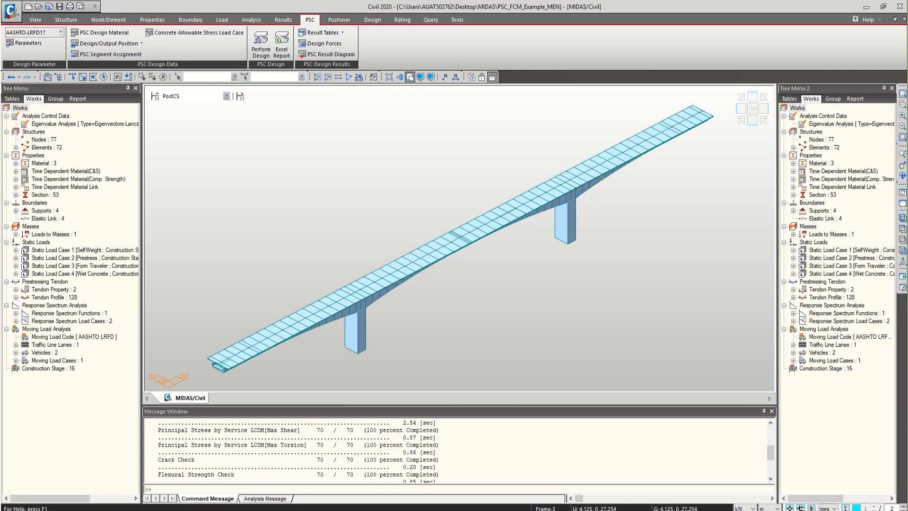
left_click(334, 36)
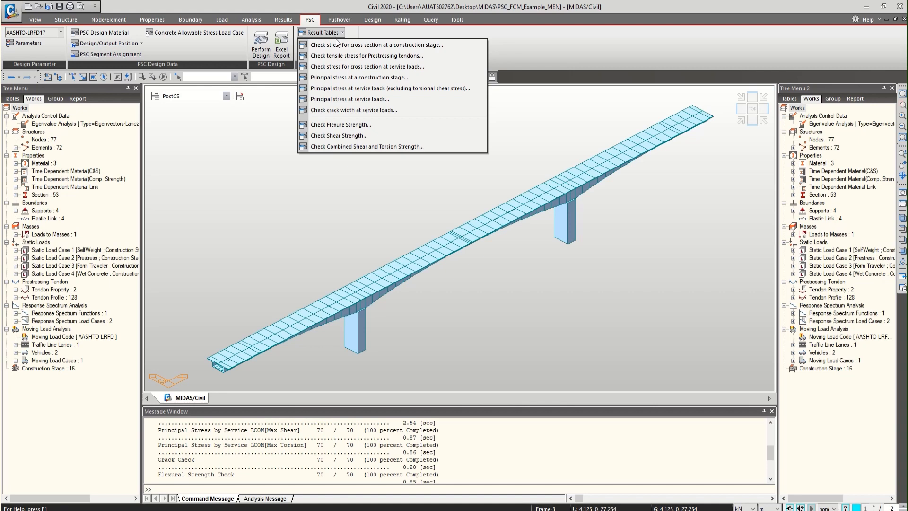
left_click(350, 125)
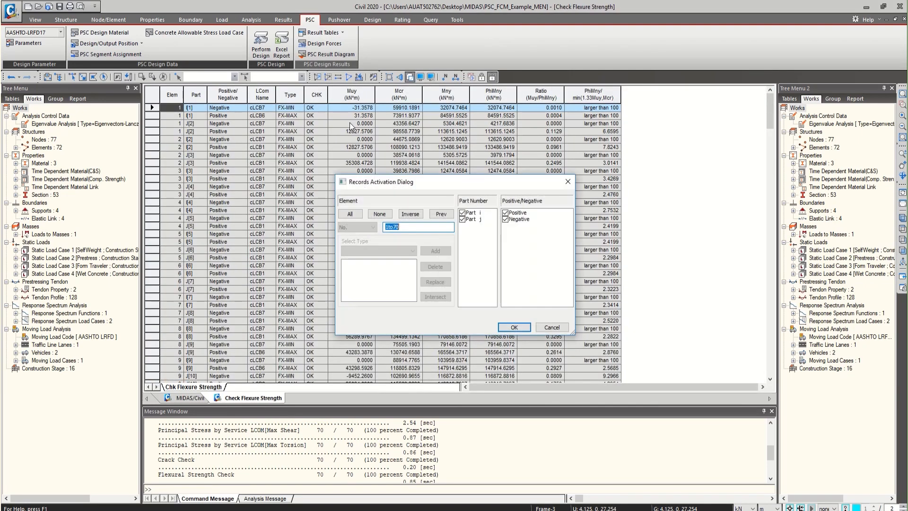
left_click(514, 327)
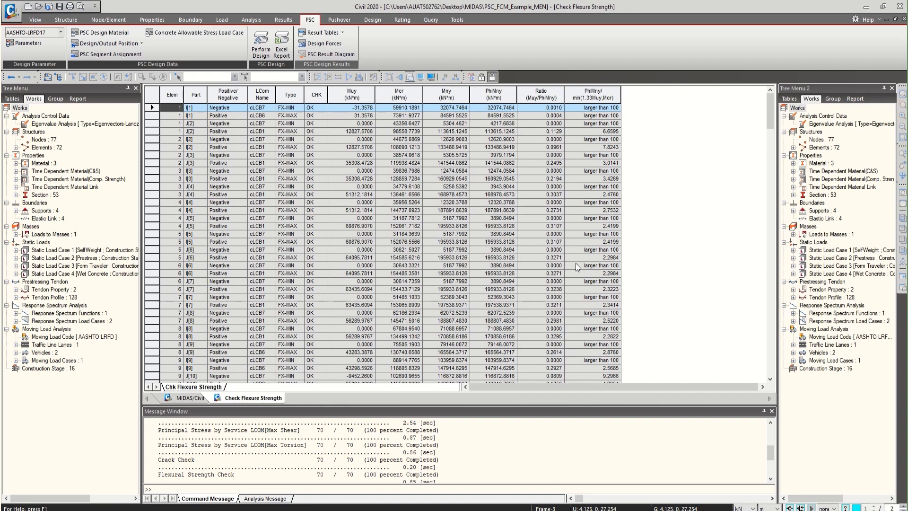
scroll(575, 263, "down", 4)
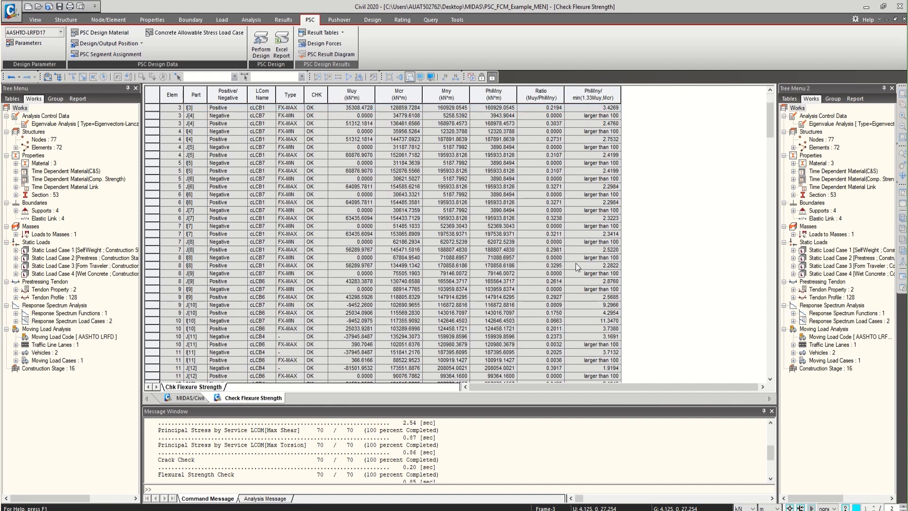
scroll(575, 263, "down", 20)
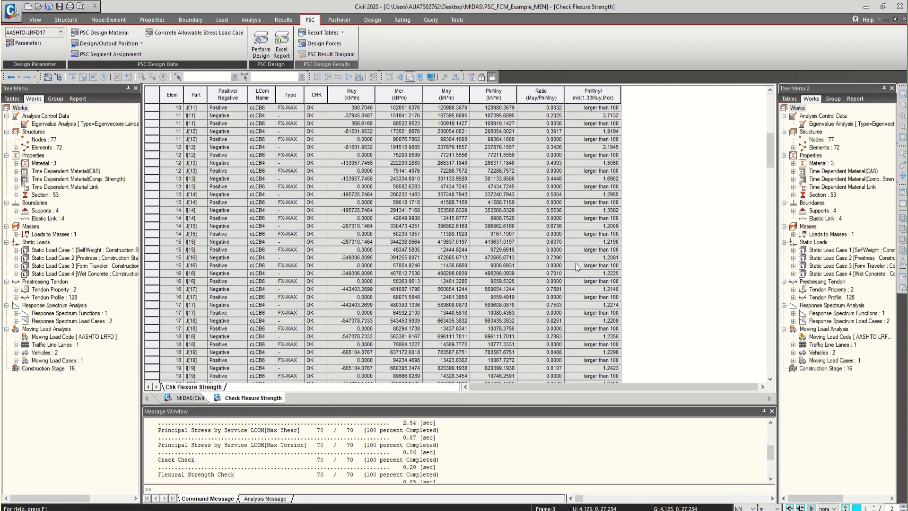
scroll(575, 263, "down", 16)
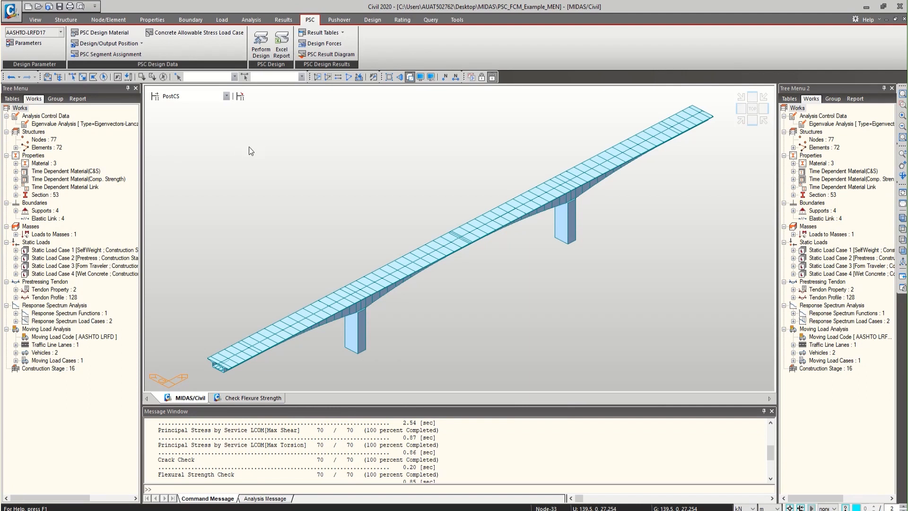
Step: Generate the PSC design Excel report in English with SI units
left_click(281, 46)
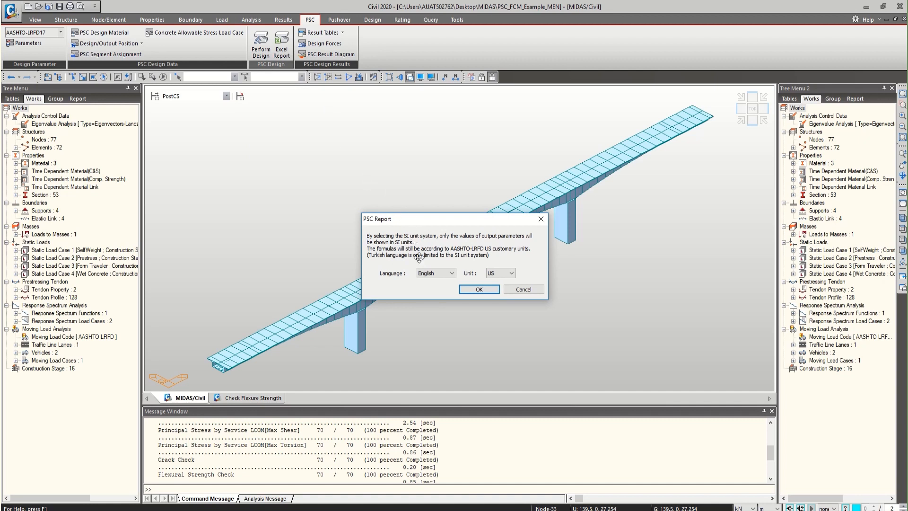
left_click(423, 274)
left_click(423, 274)
left_click(506, 274)
left_click(502, 288)
left_click(480, 289)
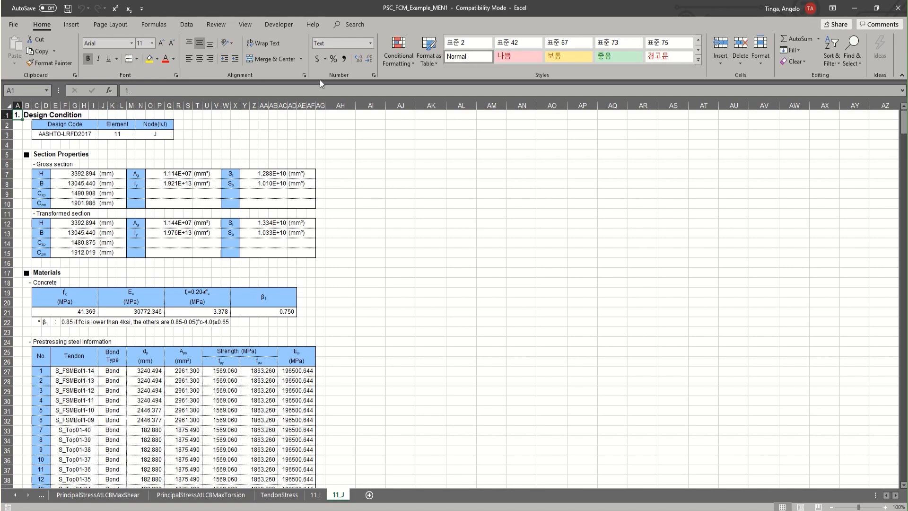
Step: Examine the 11_J sheet of the Excel report, from section properties and tendon forces through flexural resistance to the crack check
scroll(425, 170, "down", 18)
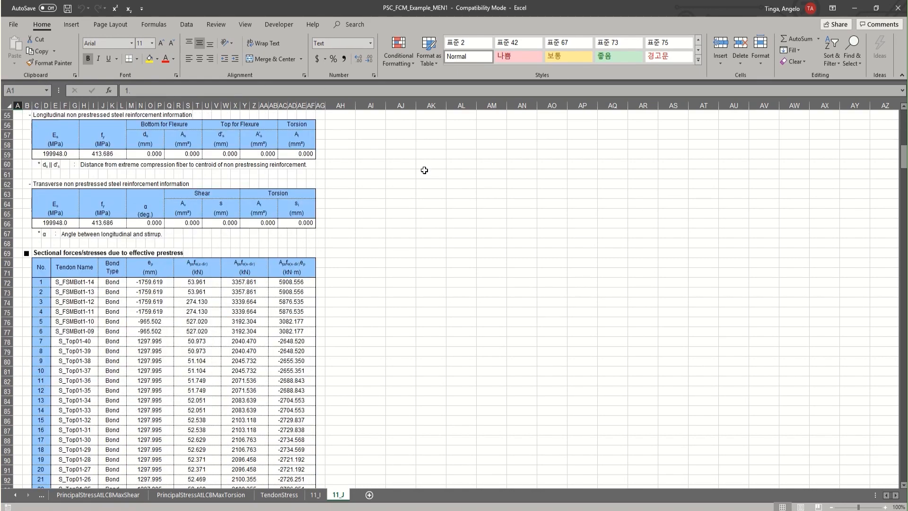
scroll(424, 169, "down", 20)
scroll(424, 170, "down", 20)
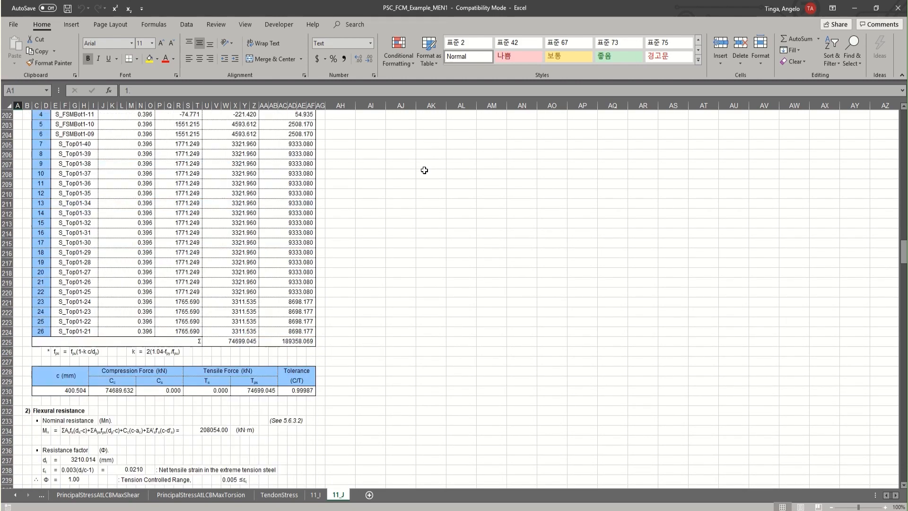
scroll(424, 169, "down", 20)
scroll(425, 170, "down", 20)
scroll(425, 170, "down", 20)
scroll(424, 170, "down", 20)
scroll(425, 170, "down", 8)
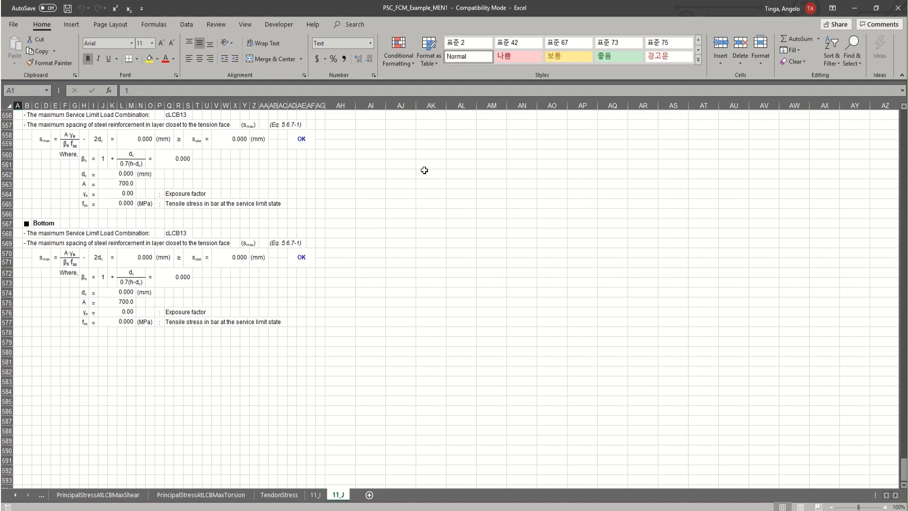